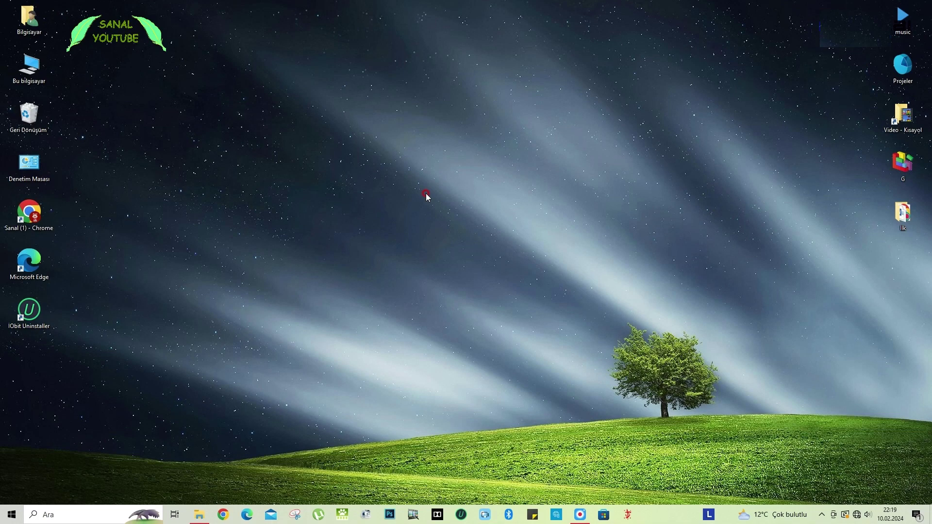
Open the C:\Windows\Temp folder by running 'temp' from the Run tool.
key(super)
text(çal)
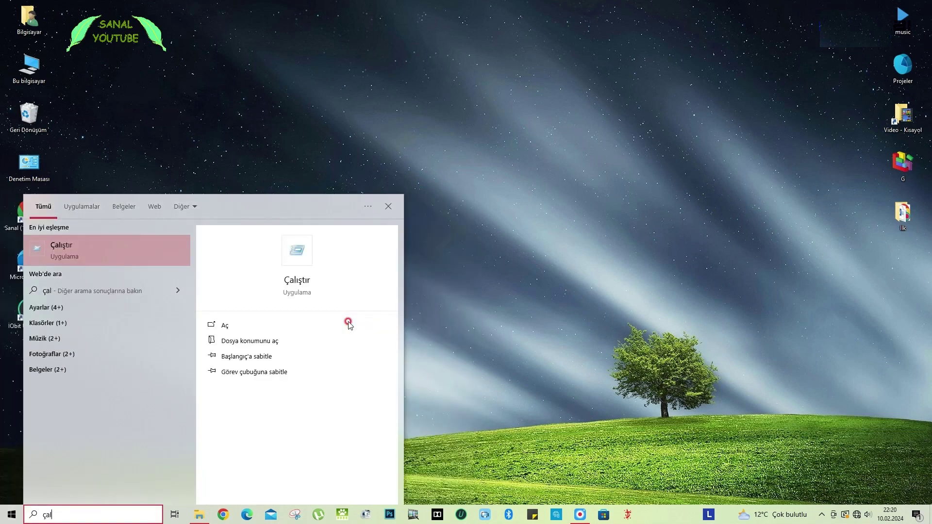
click(86, 253)
key(BackSpace)
drag(105, 407, 432, 185)
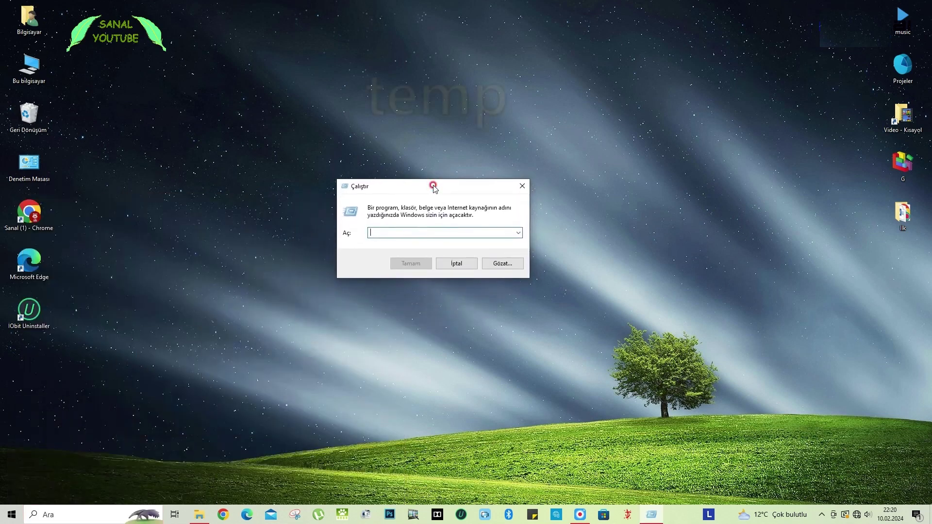
text(tem)
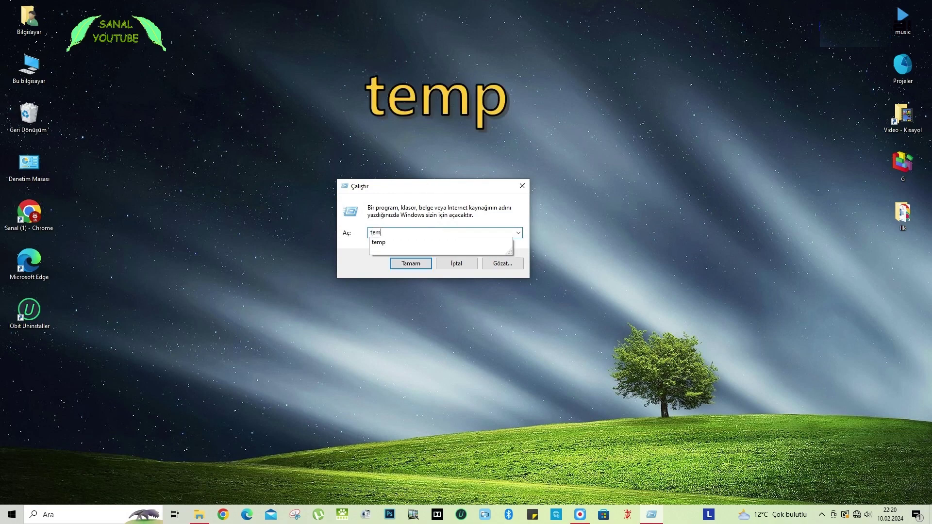
click(383, 242)
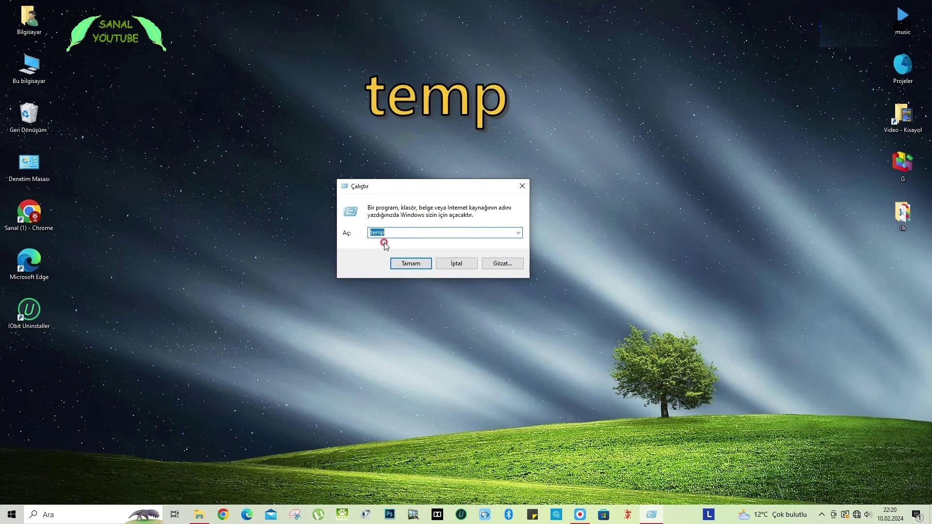
click(407, 264)
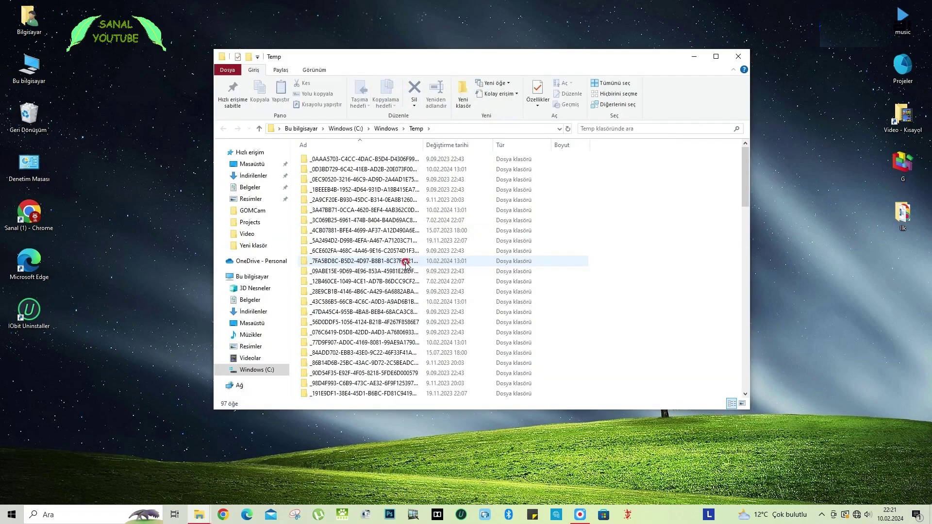
Delete all 97 Temp items, skipping every file still in use.
scroll(406, 262, down, 4)
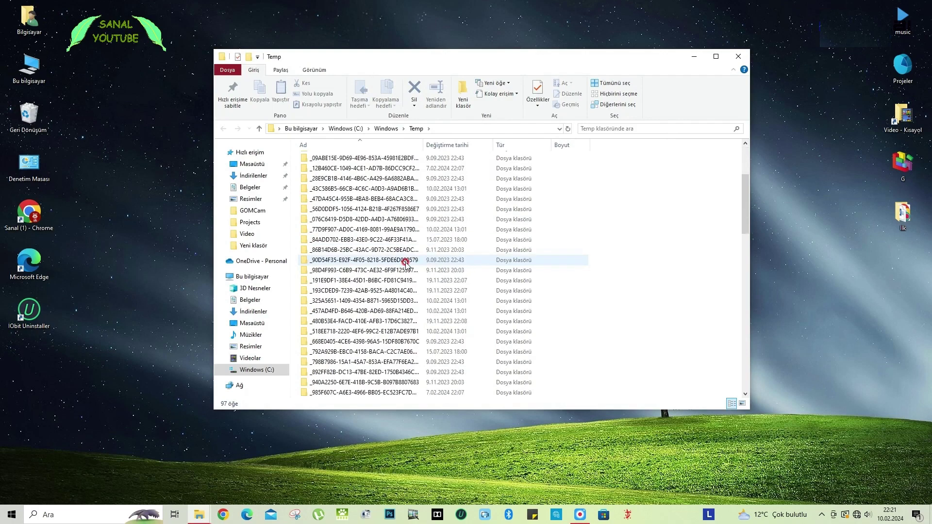
scroll(407, 262, down, 11)
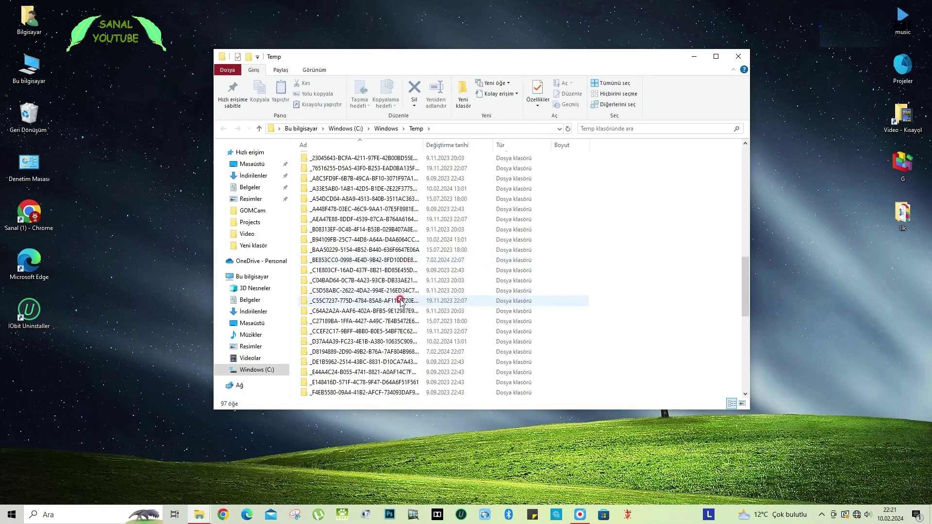
scroll(398, 299, down, 8)
scroll(388, 281, up, 20)
click(365, 251)
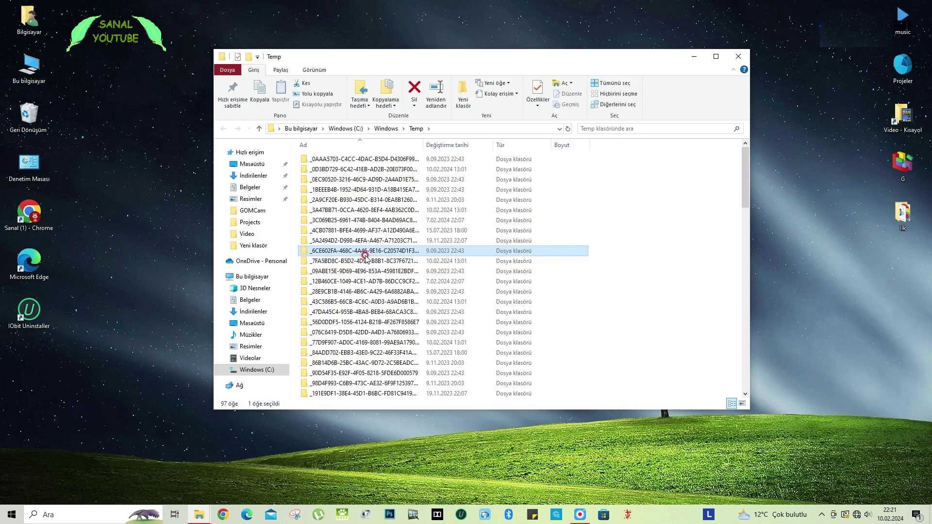
key(ctrl+a)
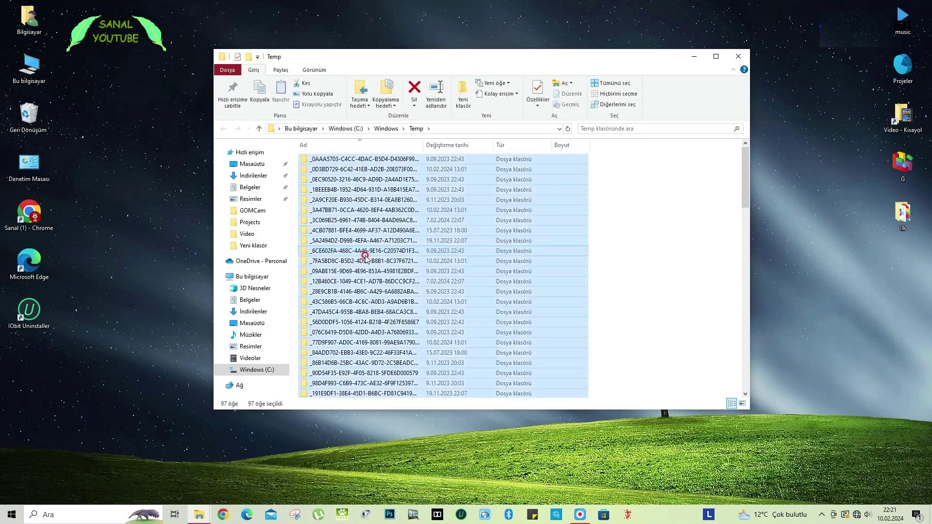
click(414, 87)
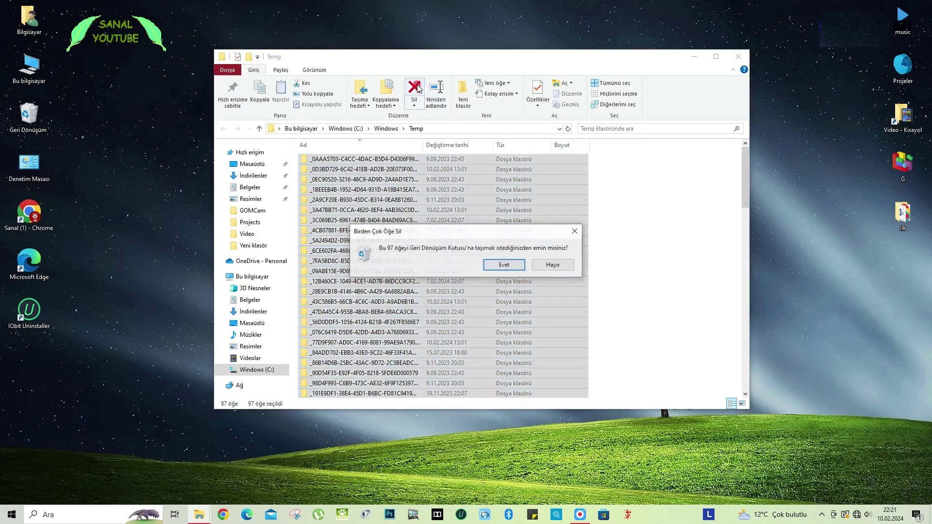
click(504, 265)
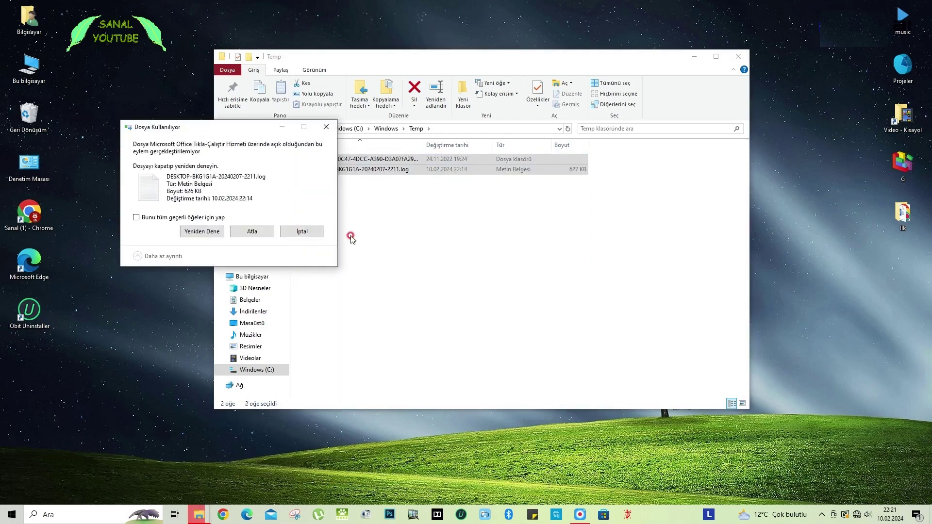
click(184, 217)
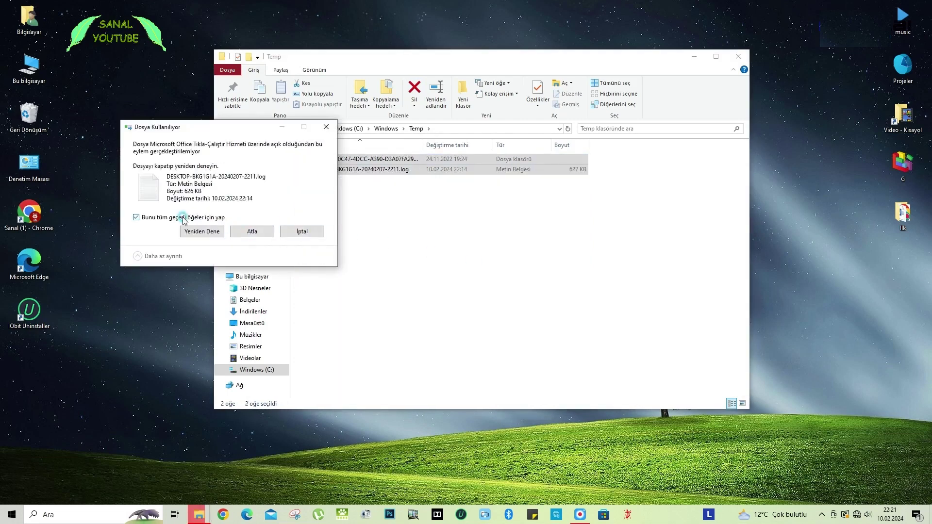
click(262, 233)
click(422, 217)
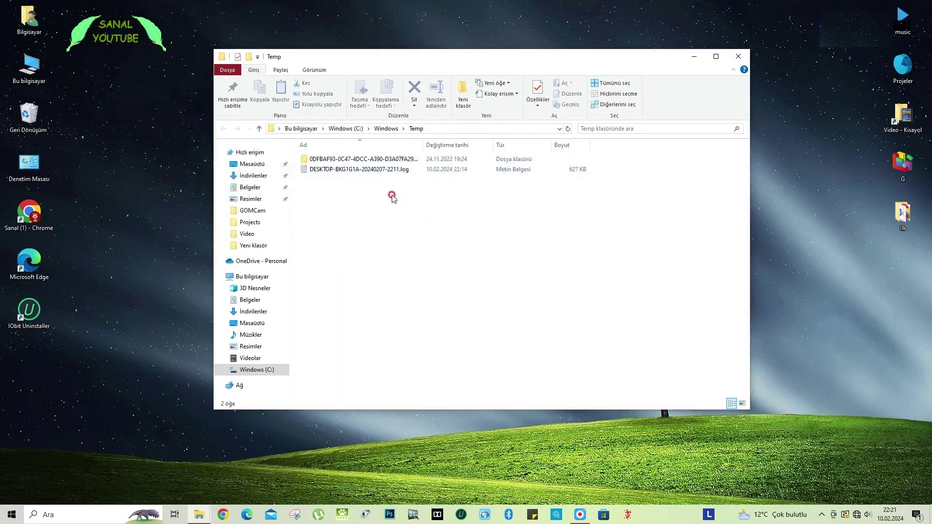
Close Windows Temp and open the user's %temp% folder from Run.
click(739, 58)
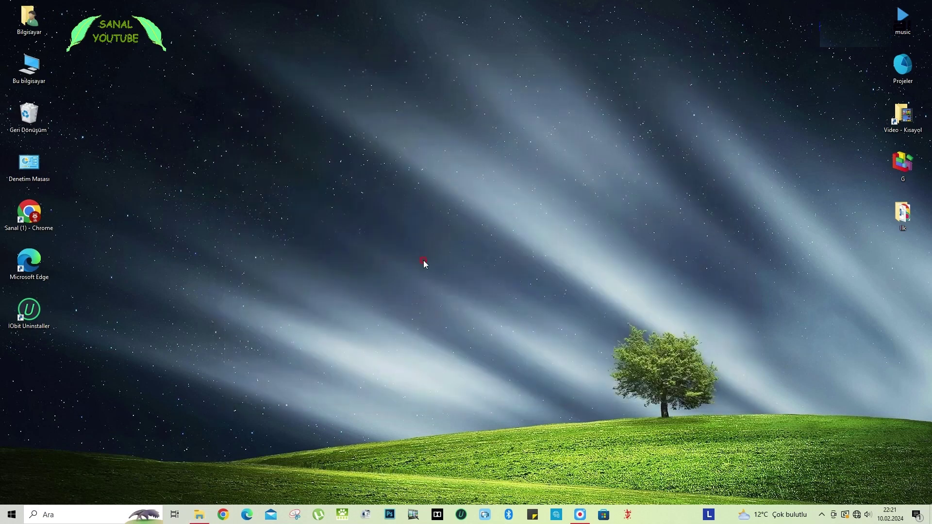
key(super+r)
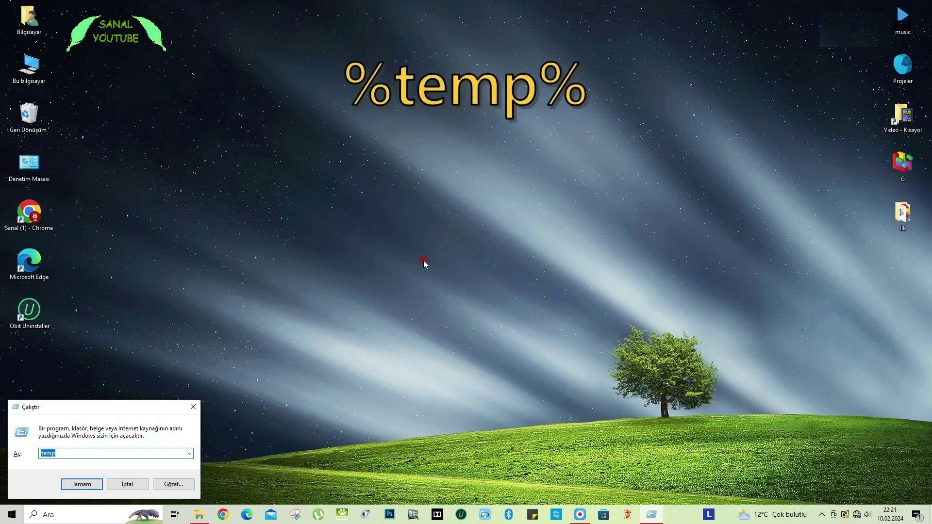
text(%temp%)
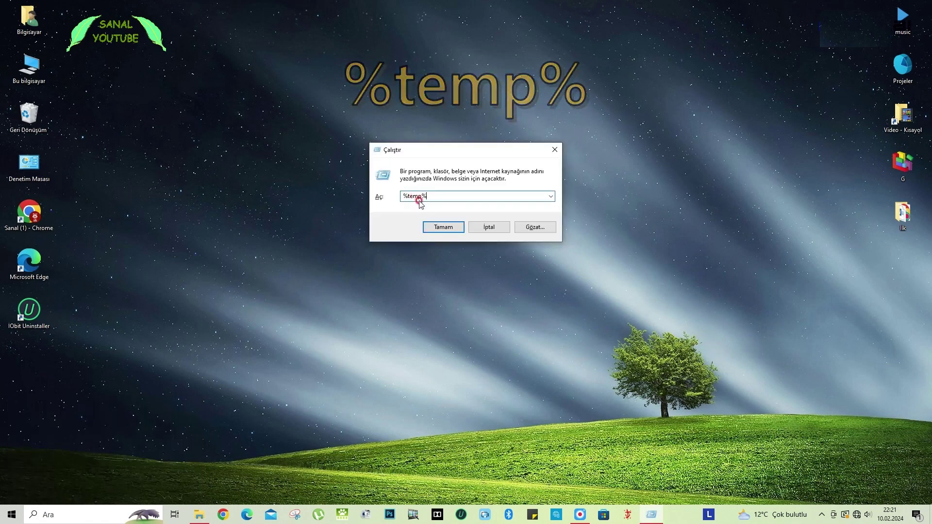
click(441, 227)
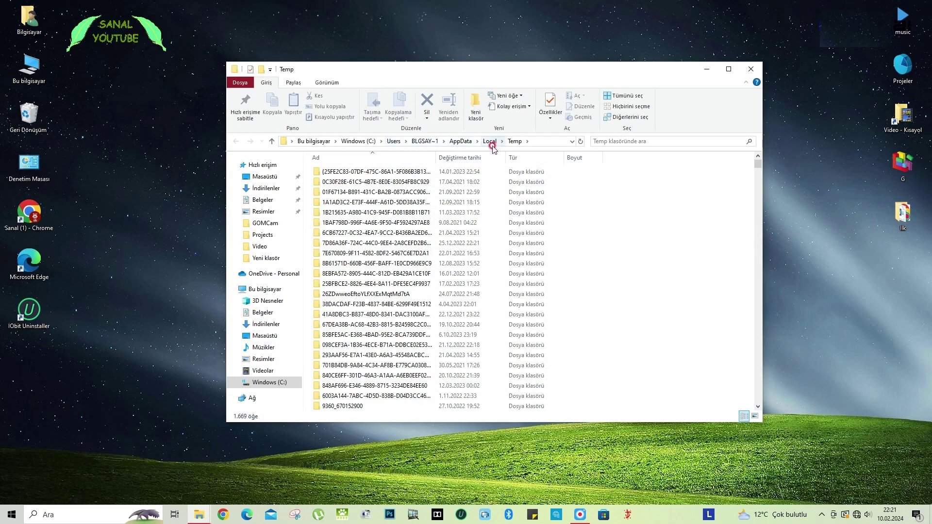
Delete all 1,669 items in AppData\Local\Temp, granting permission, then close the window.
click(388, 293)
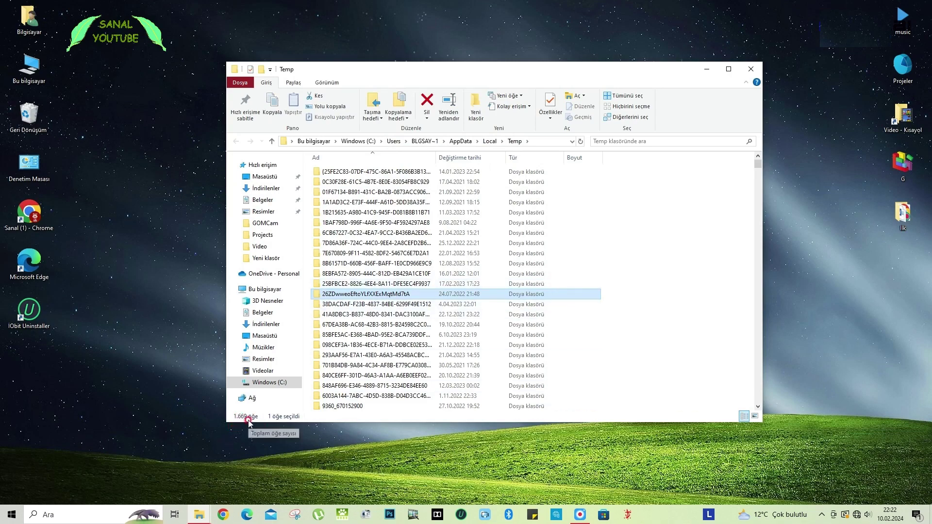
scroll(402, 342, down, 20)
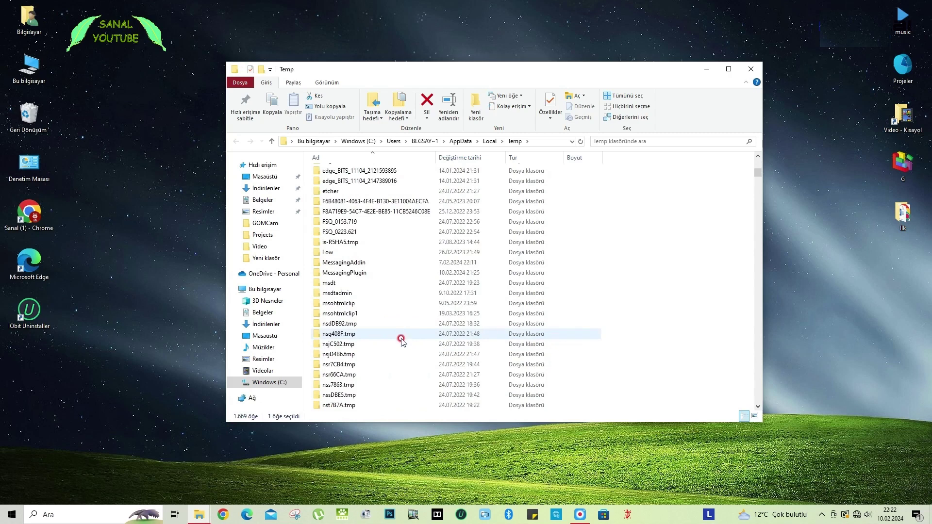
click(616, 96)
click(427, 102)
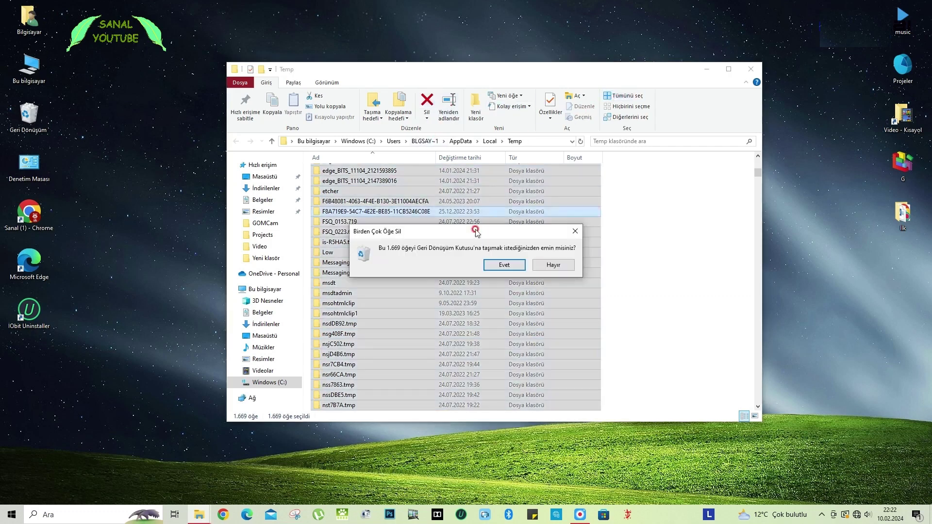
click(500, 262)
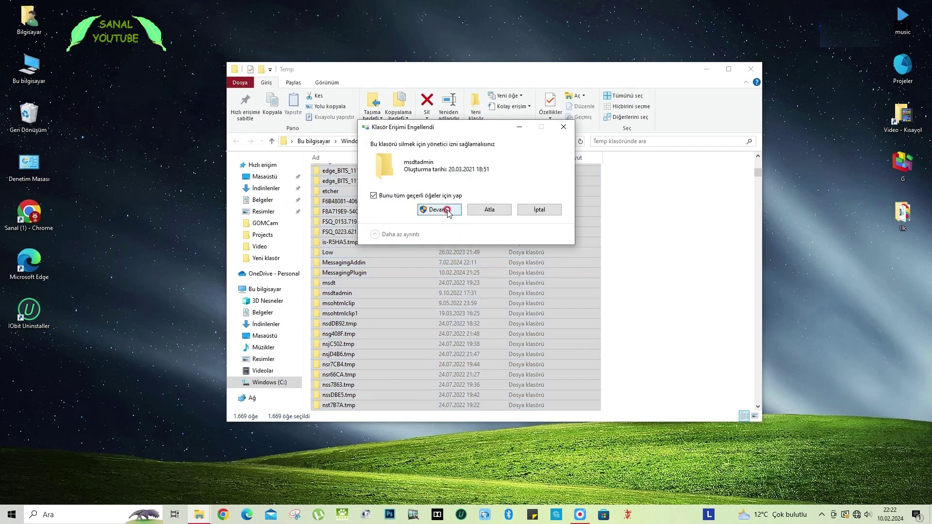
click(445, 210)
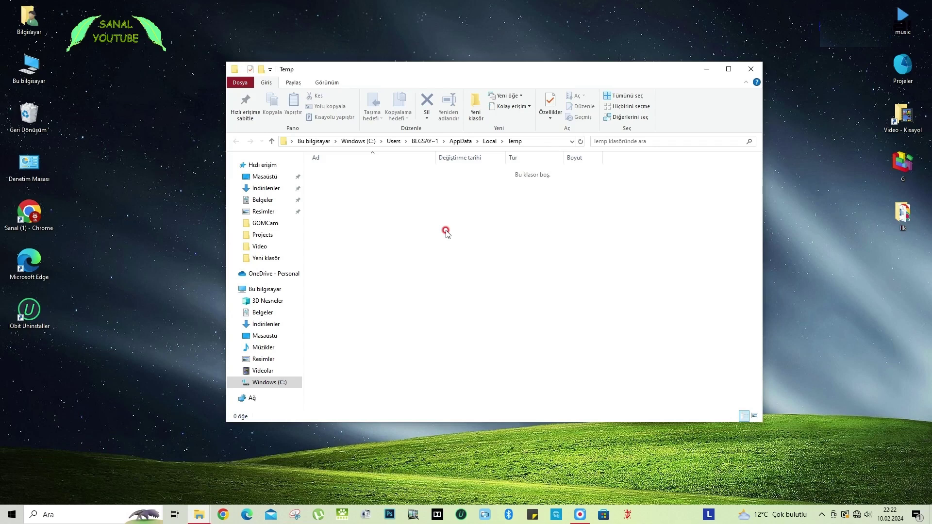
click(750, 69)
Run 'recent', delete all 149 recent-item shortcuts, and close the Recent folder.
key(super+r)
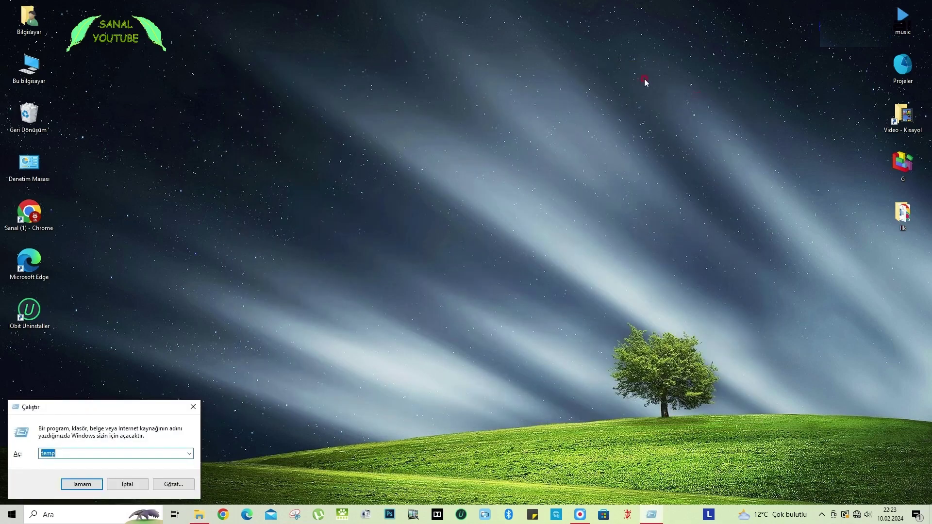
drag(128, 413, 419, 229)
text(re)
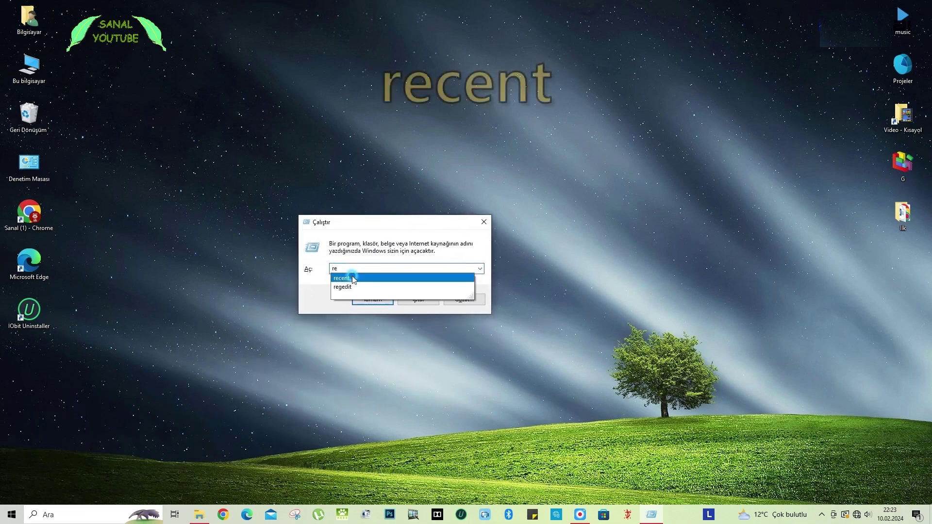
click(352, 275)
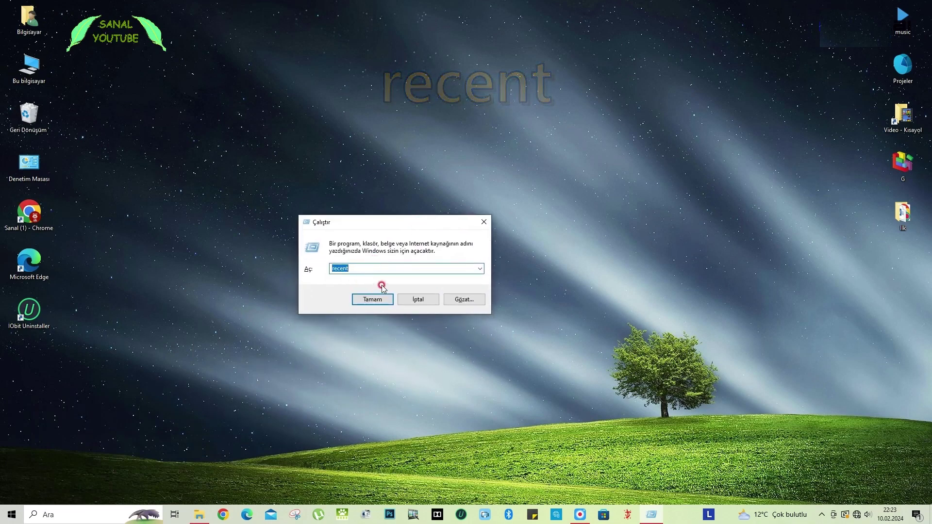
click(373, 299)
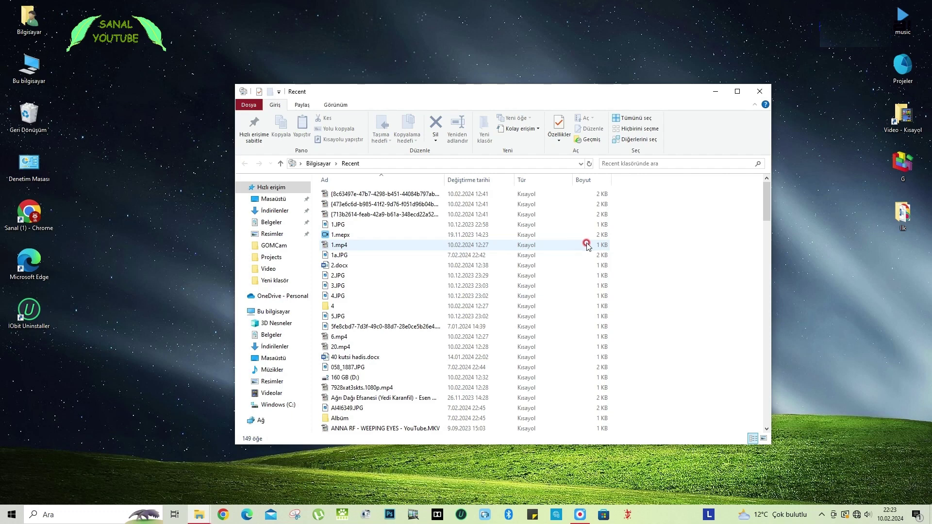
click(637, 119)
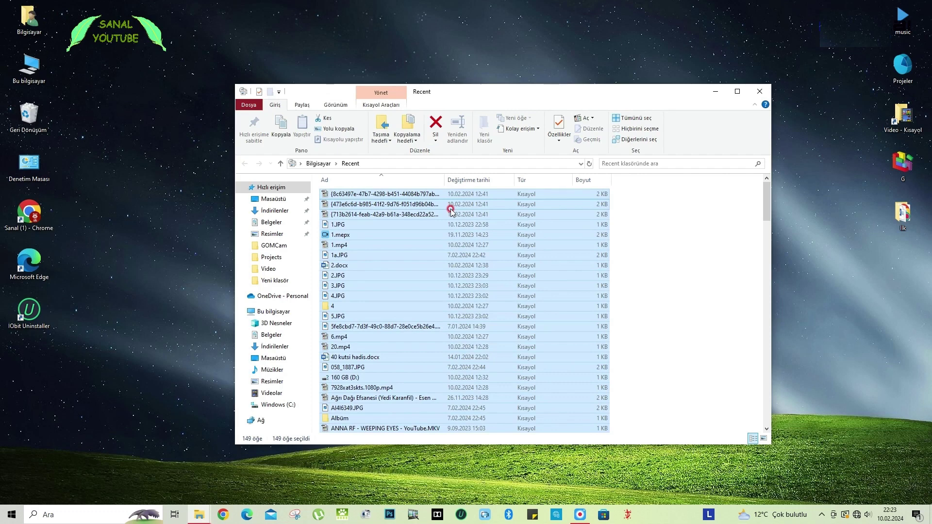
key(Delete)
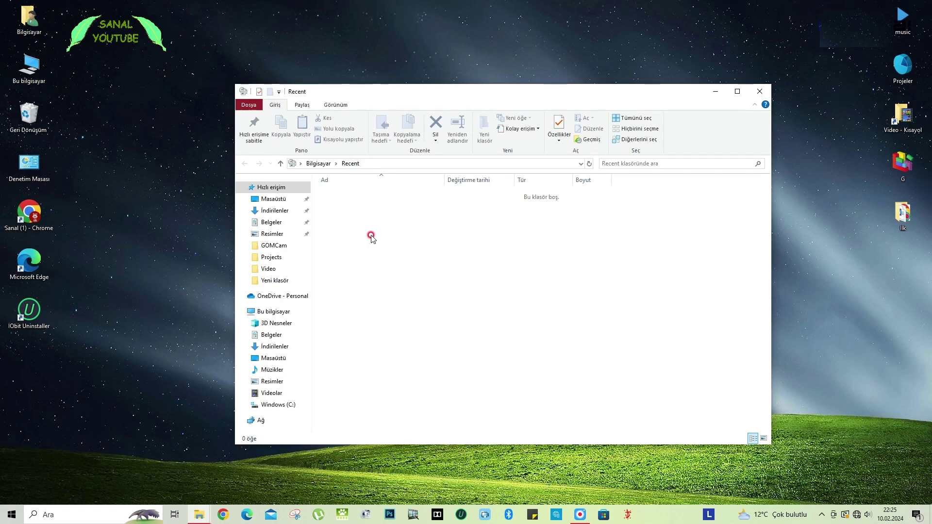
click(759, 92)
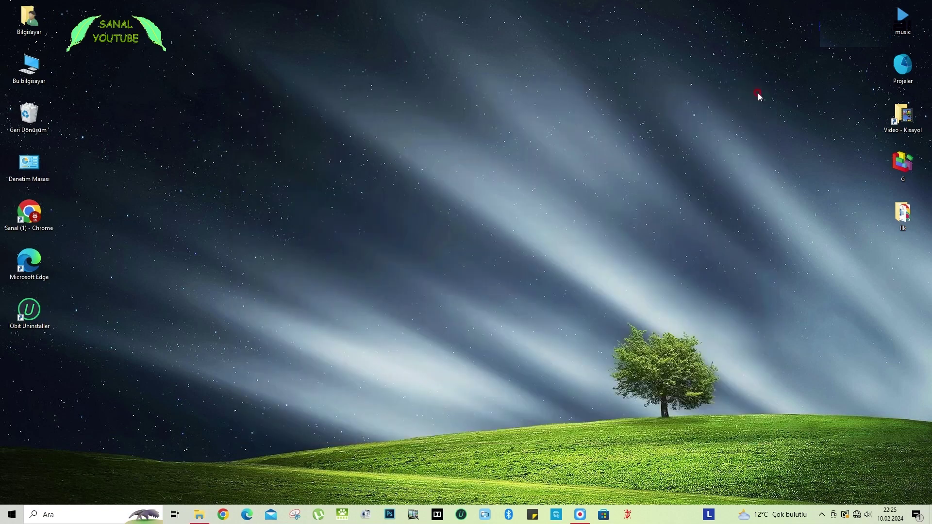
Open the C:\Windows\Prefetch folder by running 'prefetch' and granting access.
key(super+r)
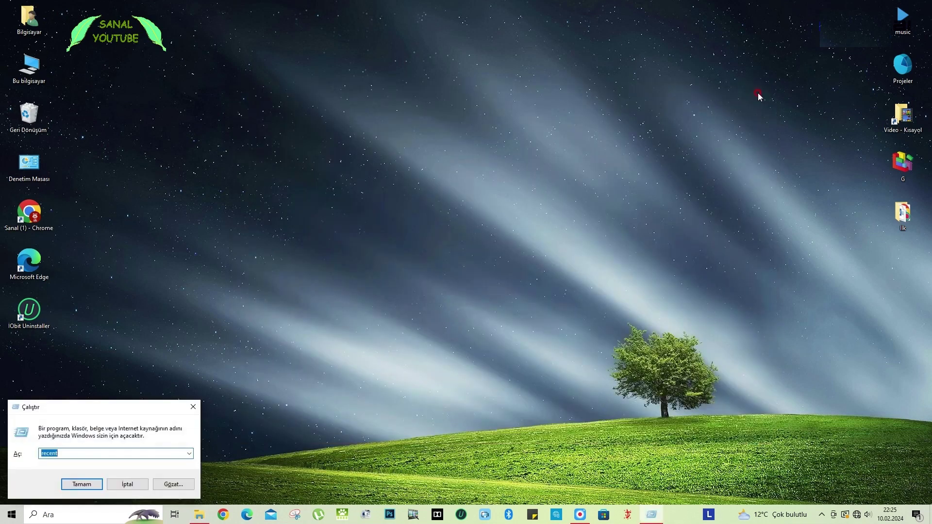
drag(112, 408, 413, 179)
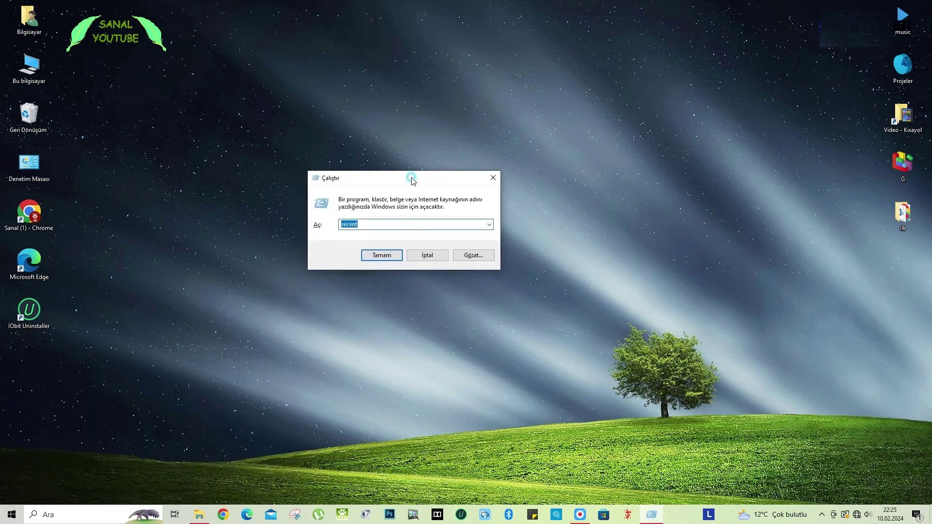
text(pr)
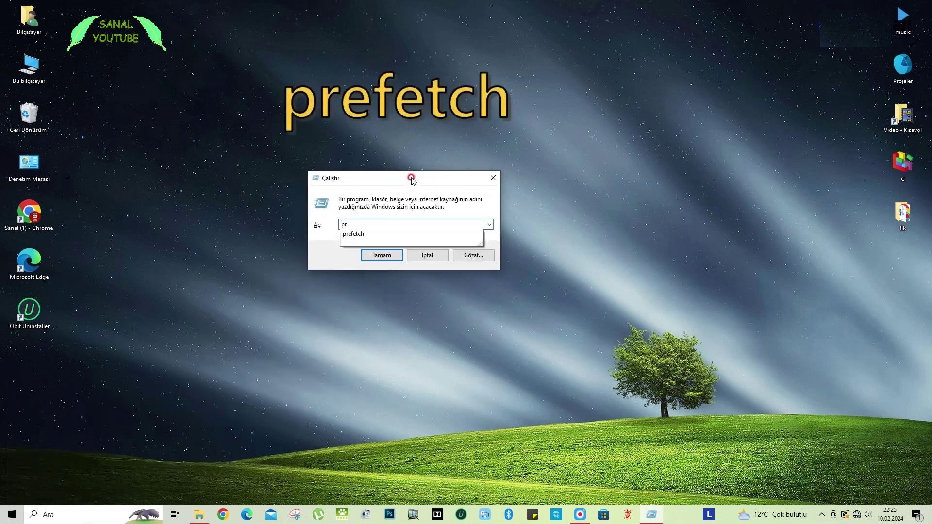
click(380, 234)
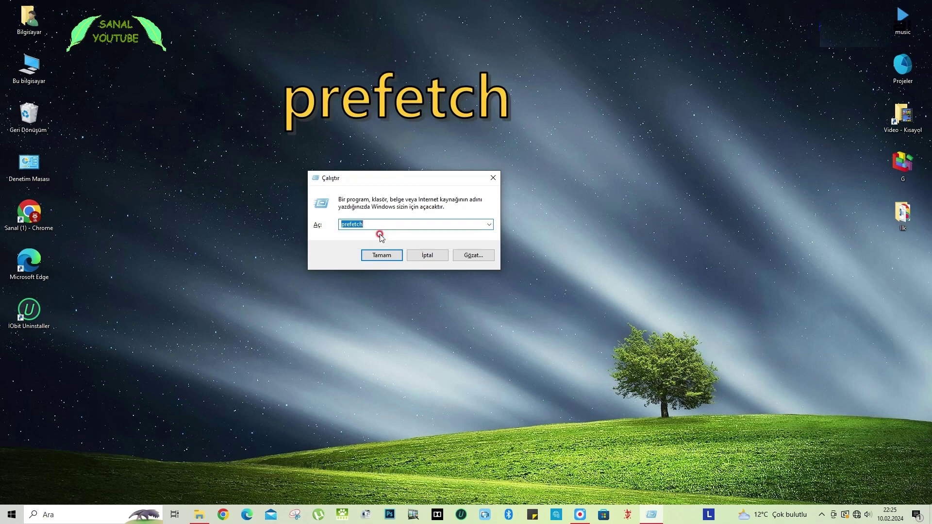
click(383, 257)
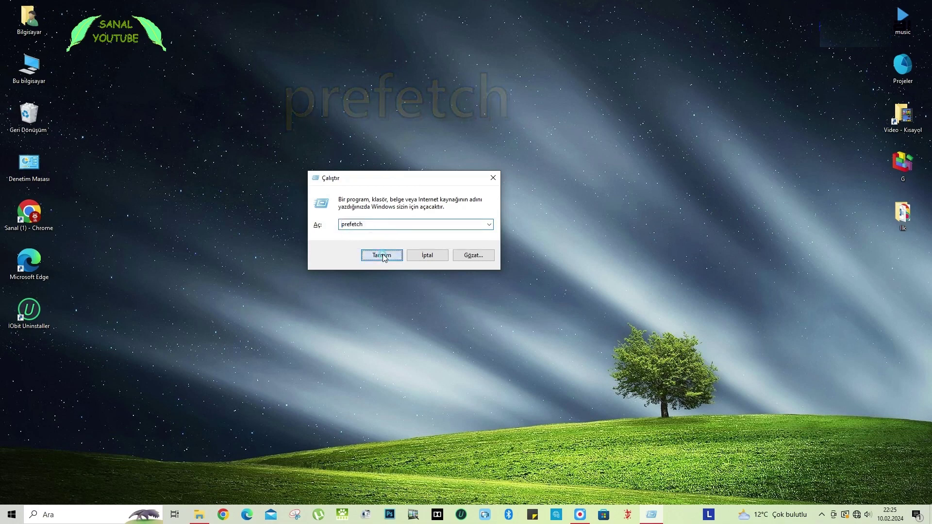
click(485, 261)
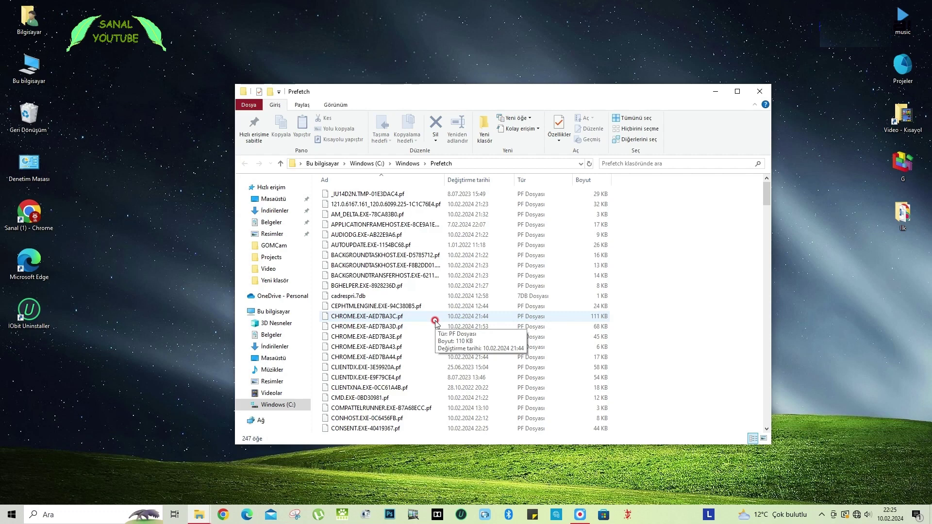
Delete all Prefetch files, skipping those in use, then close it and refresh the desktop.
click(628, 123)
click(435, 124)
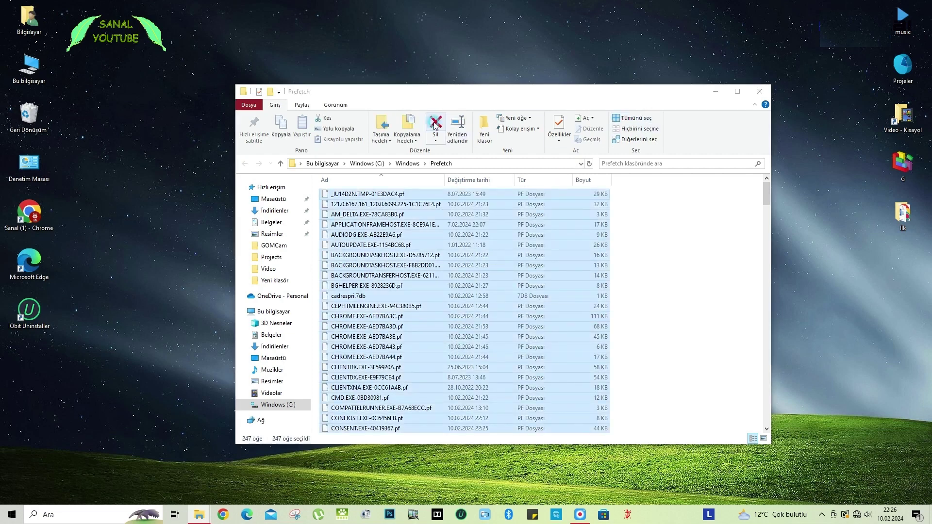
click(504, 265)
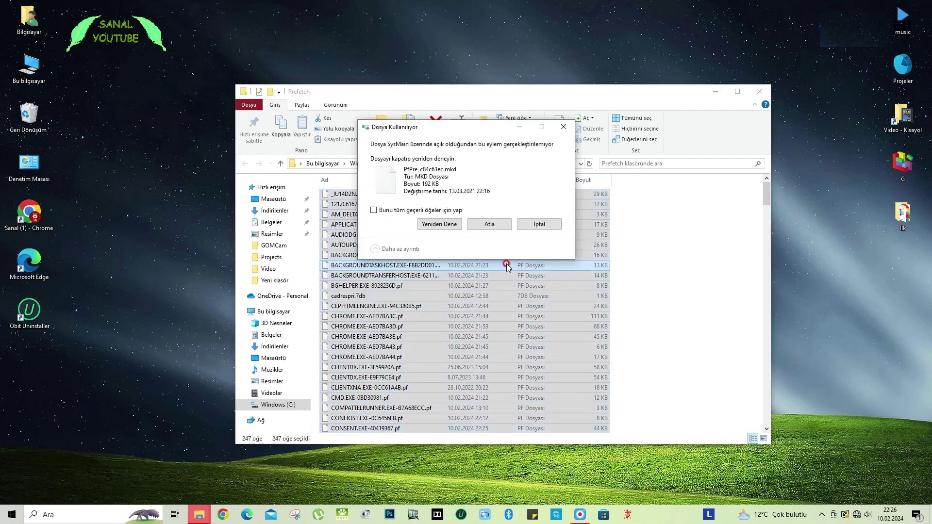
click(421, 211)
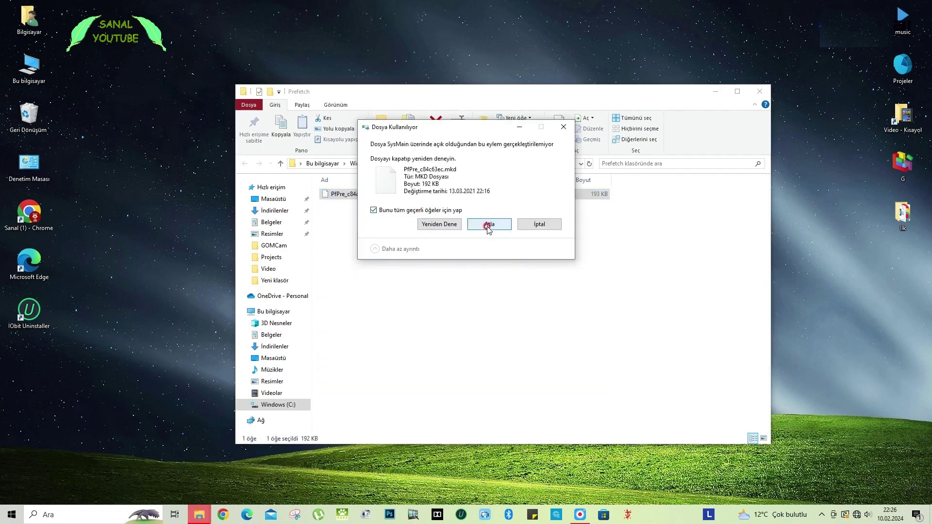
click(488, 224)
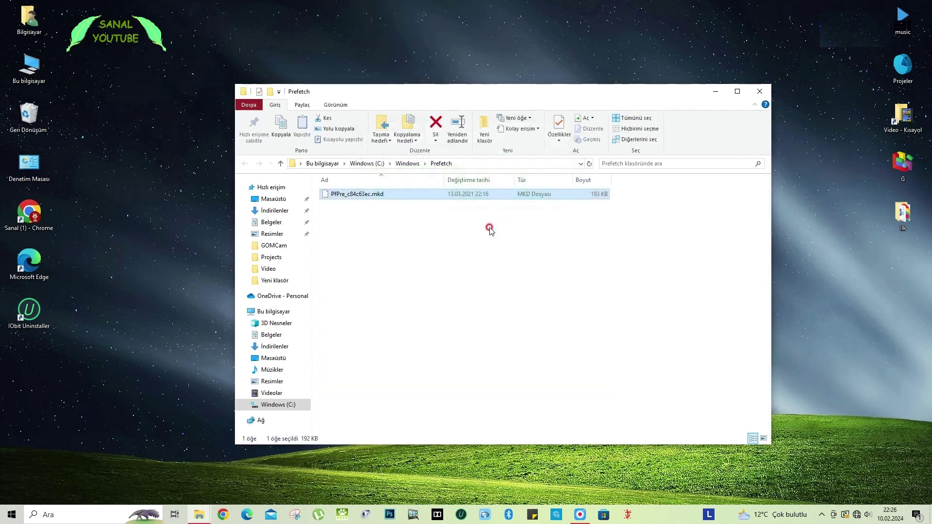
key(ctrl+a)
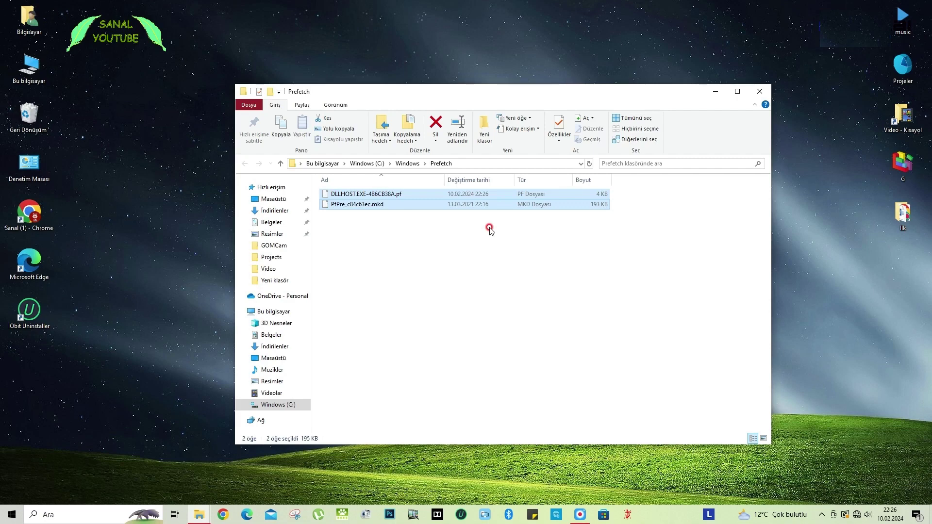
click(759, 91)
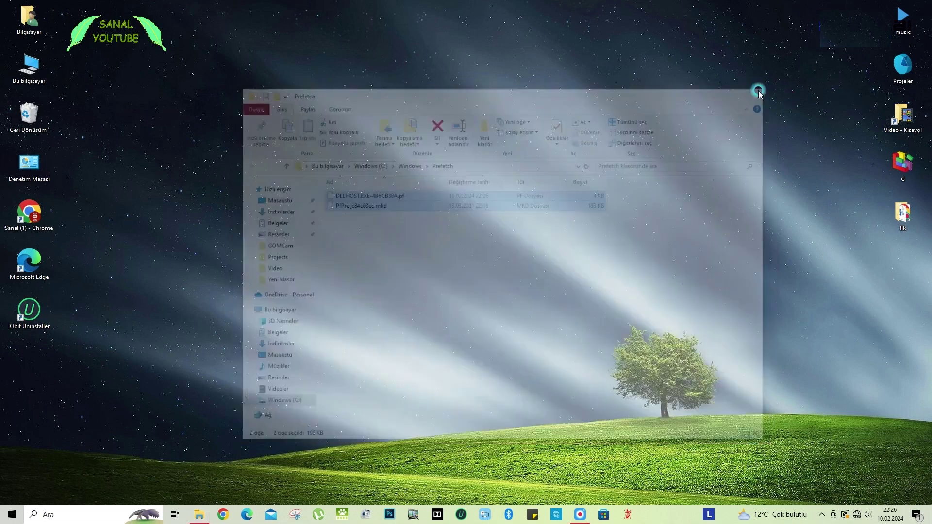
right_click(316, 150)
click(369, 177)
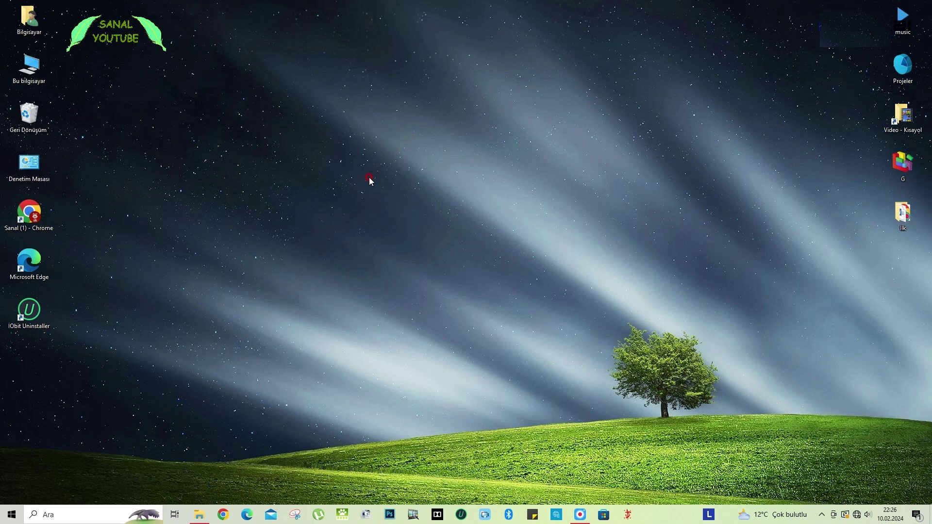
Launch msconfig from Run and switch to its Boot (Önyükleme) tab.
key(super+r)
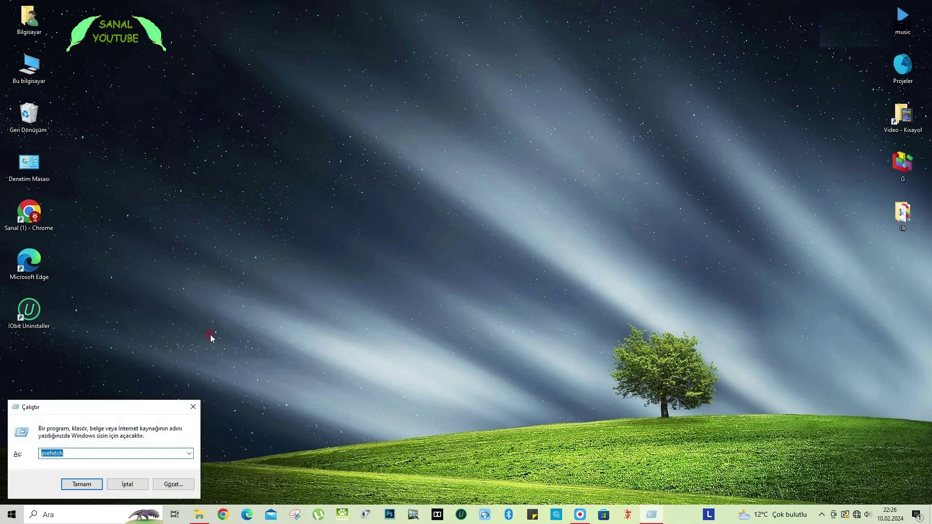
drag(127, 404, 447, 208)
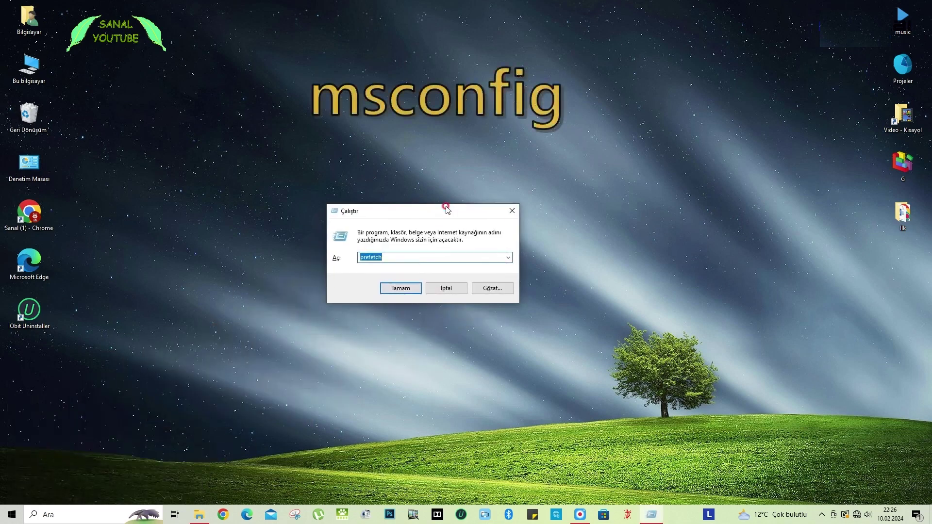
text(mscon)
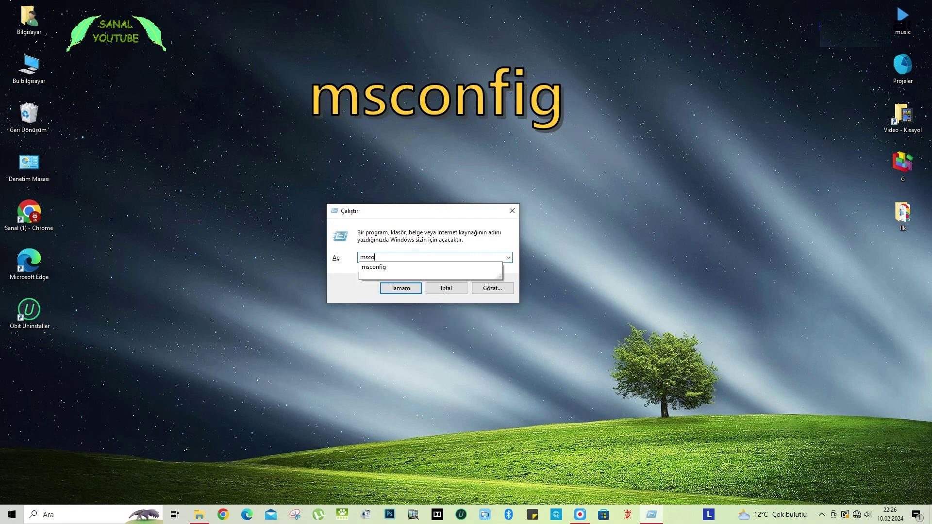
click(430, 267)
click(412, 287)
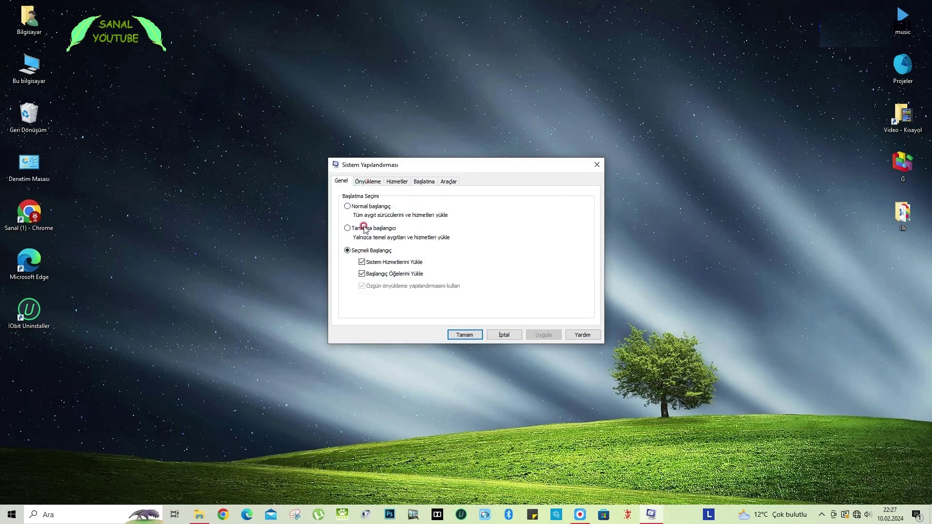
click(371, 182)
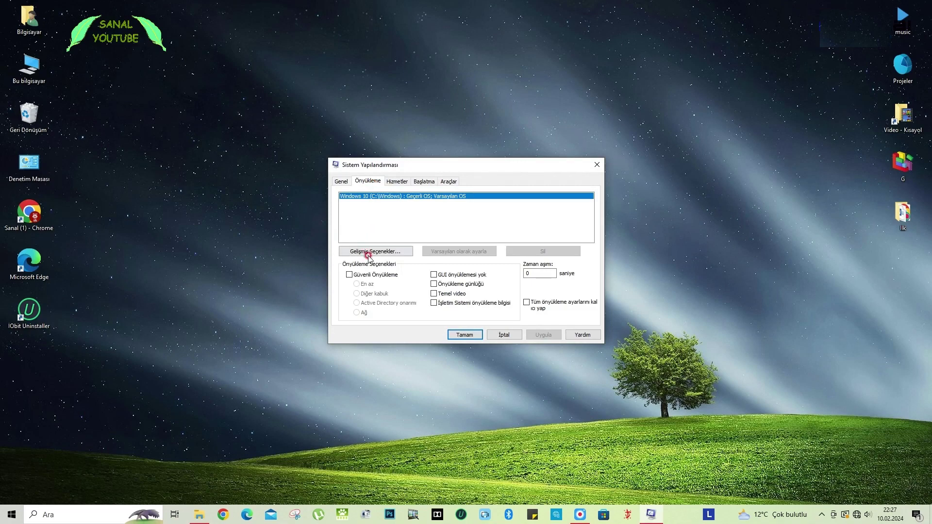
Open Advanced Options for the Windows 10 boot entry and enable the Number of processors limit.
click(354, 198)
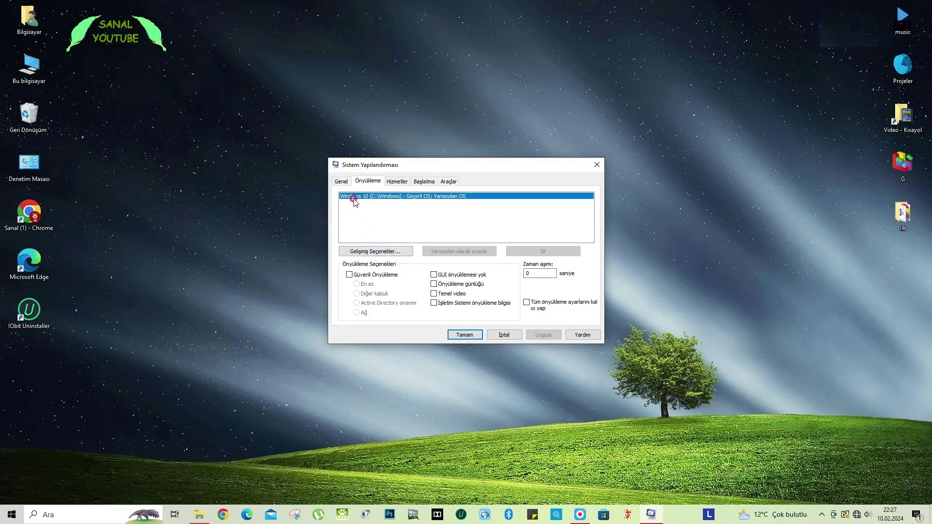
click(365, 253)
drag(365, 252, 377, 254)
click(376, 252)
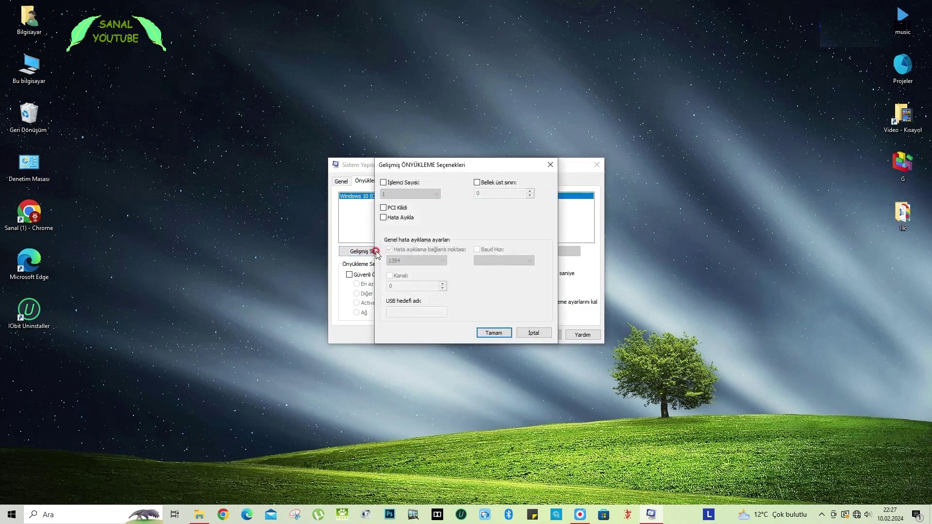
click(412, 187)
click(412, 187)
click(411, 192)
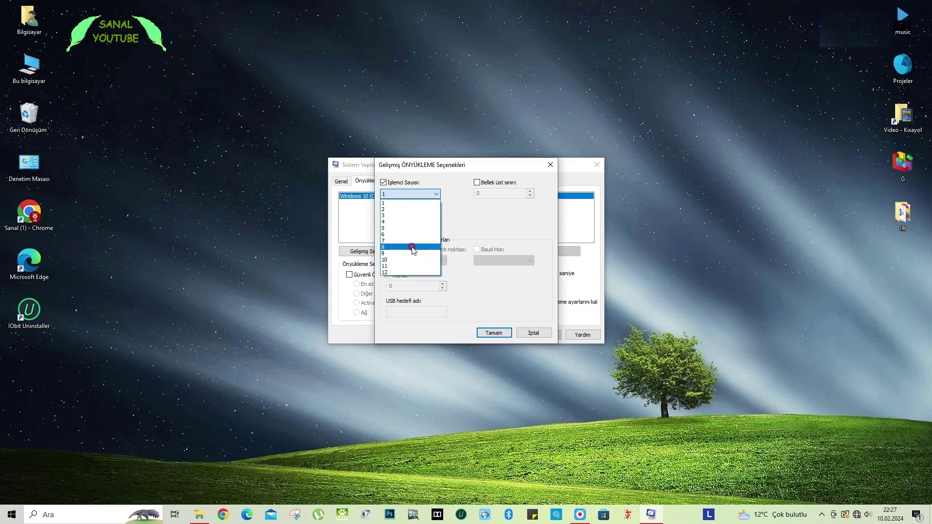
Set 12 processors and a 16384 maximum memory limit, then save the advanced boot options.
click(408, 273)
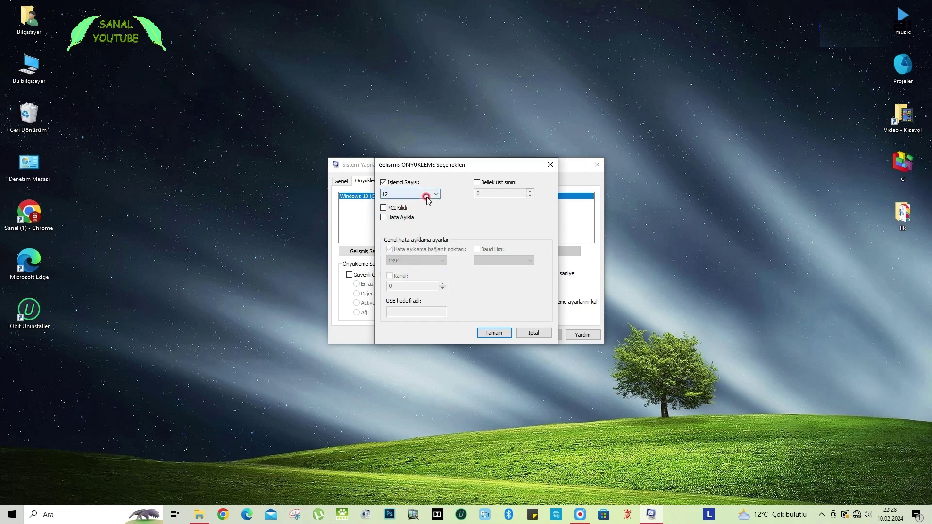
click(492, 185)
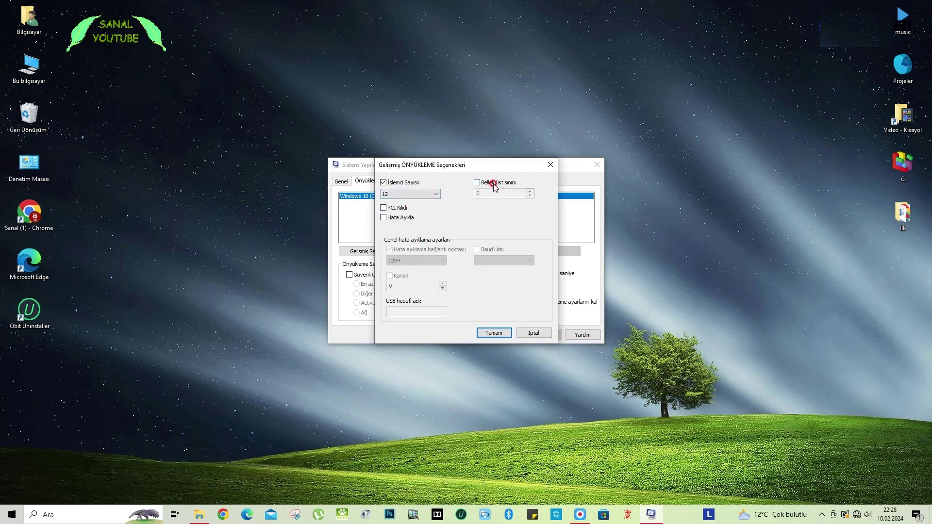
click(494, 185)
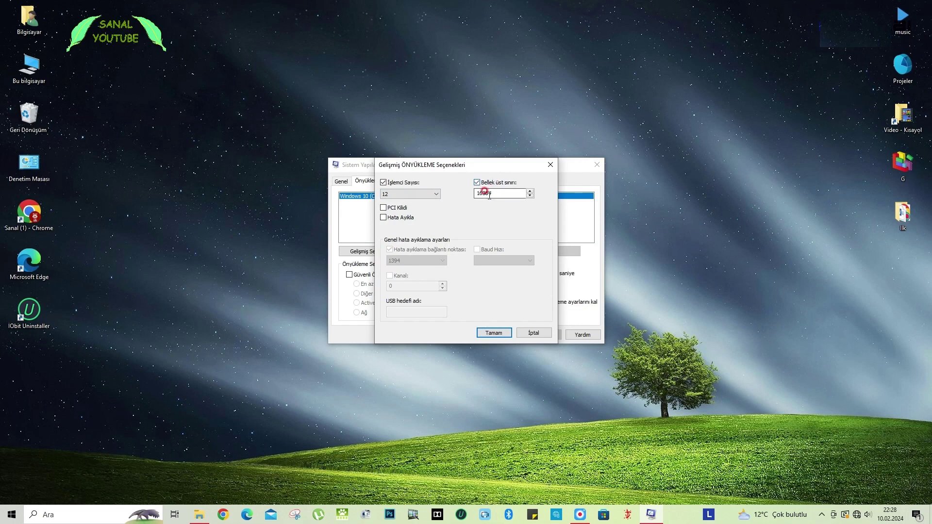
click(501, 215)
click(386, 194)
scroll(415, 194, up, 4)
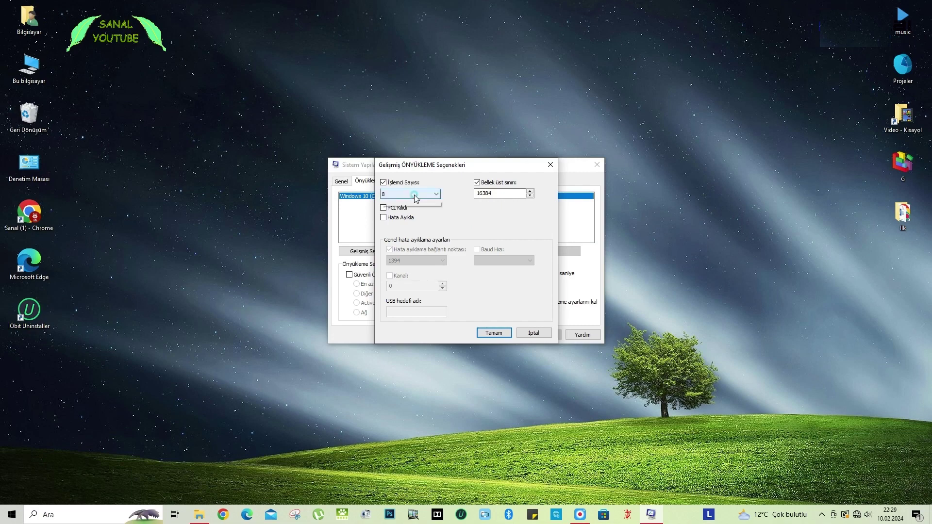
click(414, 194)
click(412, 272)
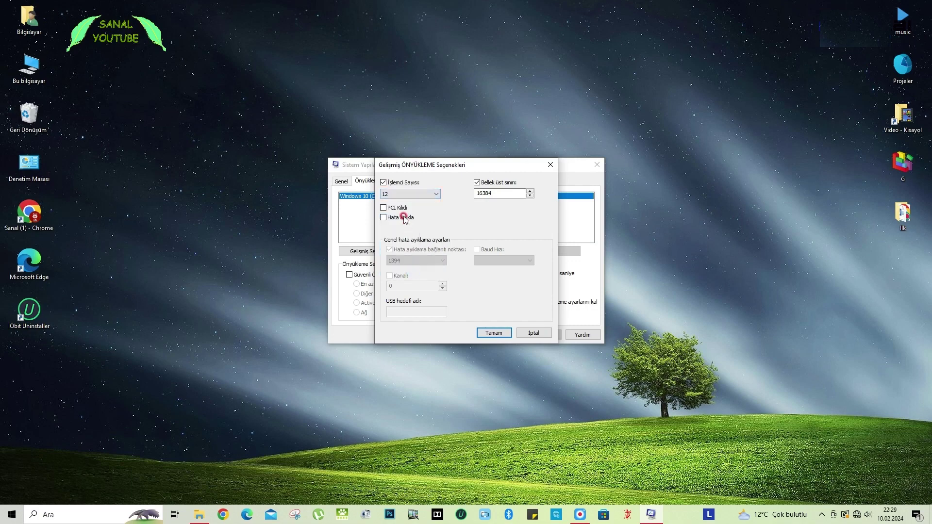
click(478, 182)
click(483, 183)
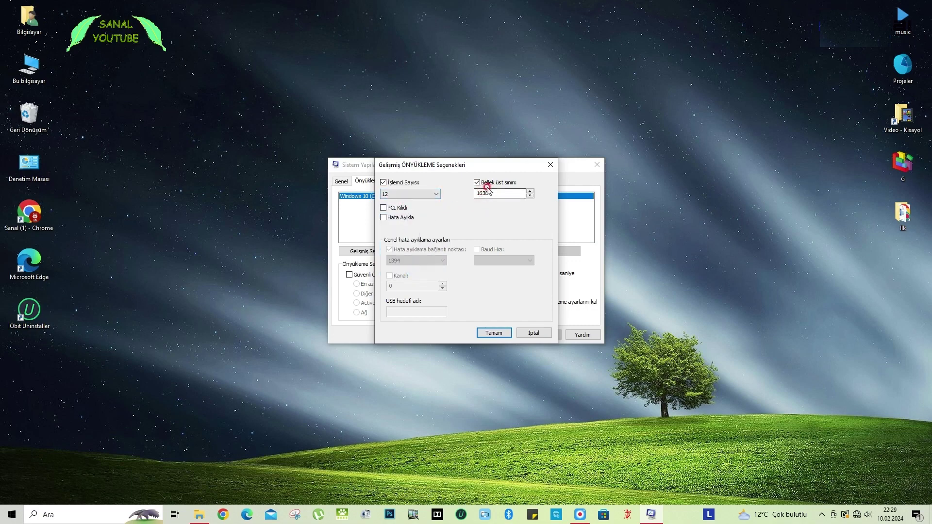
click(499, 331)
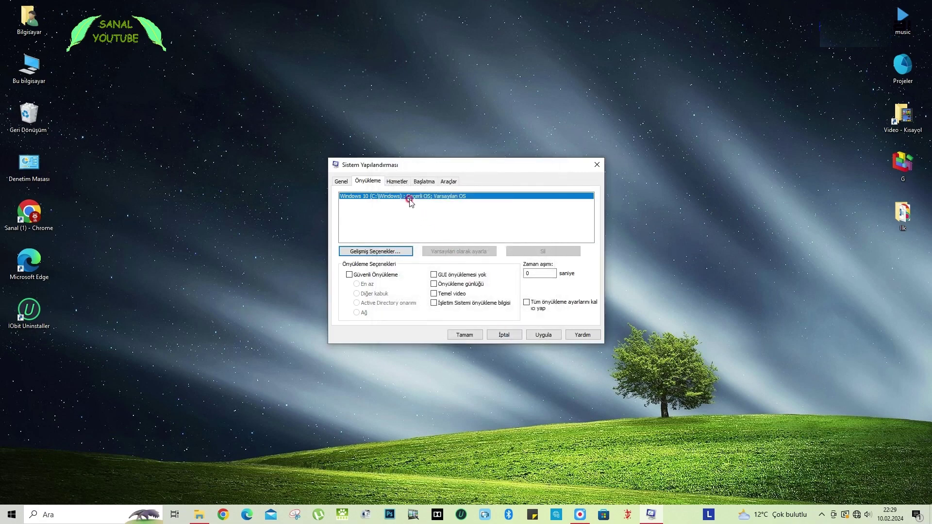
Open Task Manager's Startup tab from msconfig and sort the apps by Status.
click(399, 182)
click(423, 182)
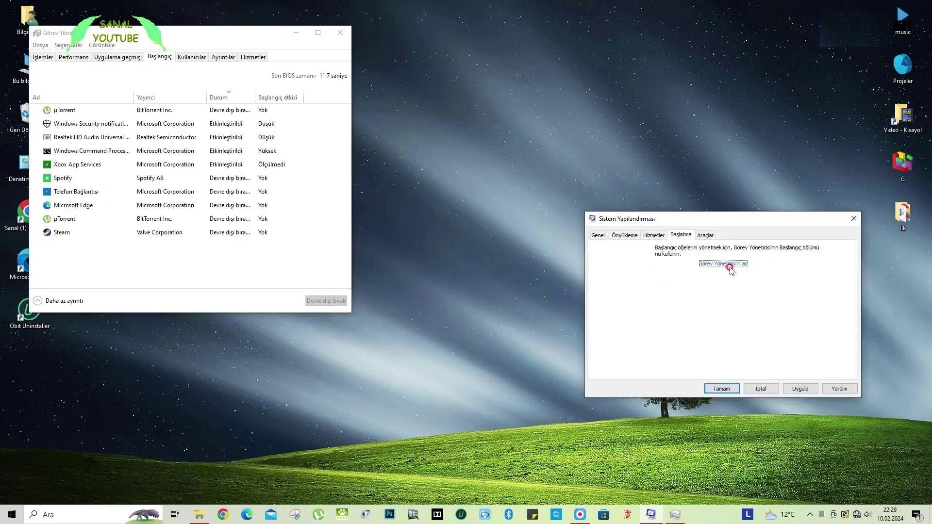
drag(180, 38, 332, 88)
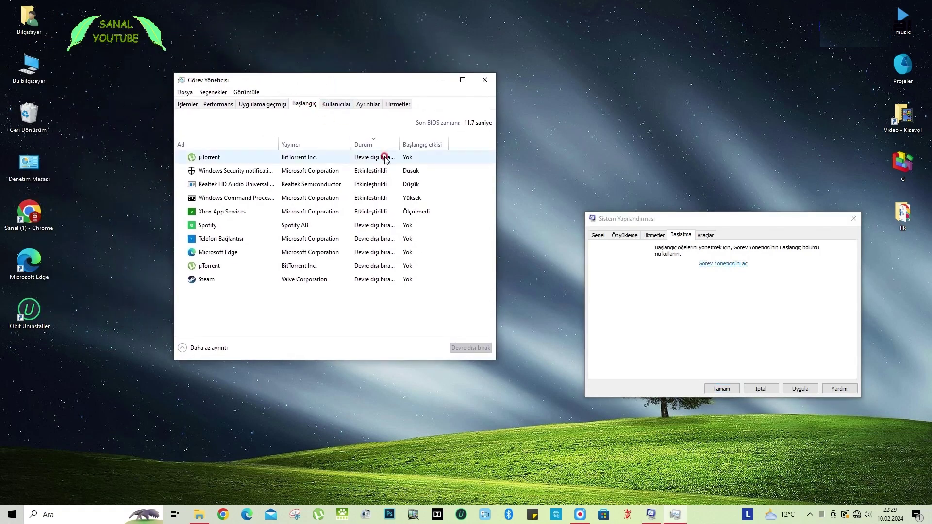
click(365, 145)
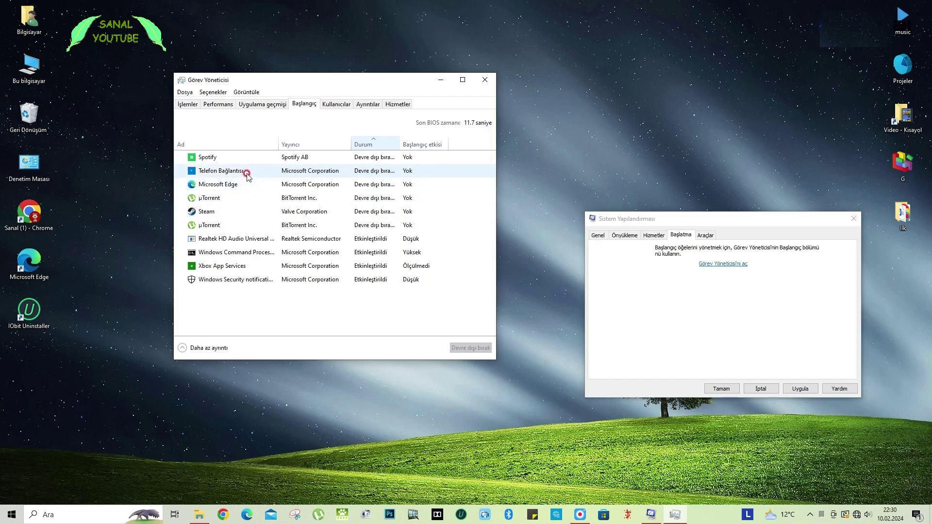
right_click(375, 158)
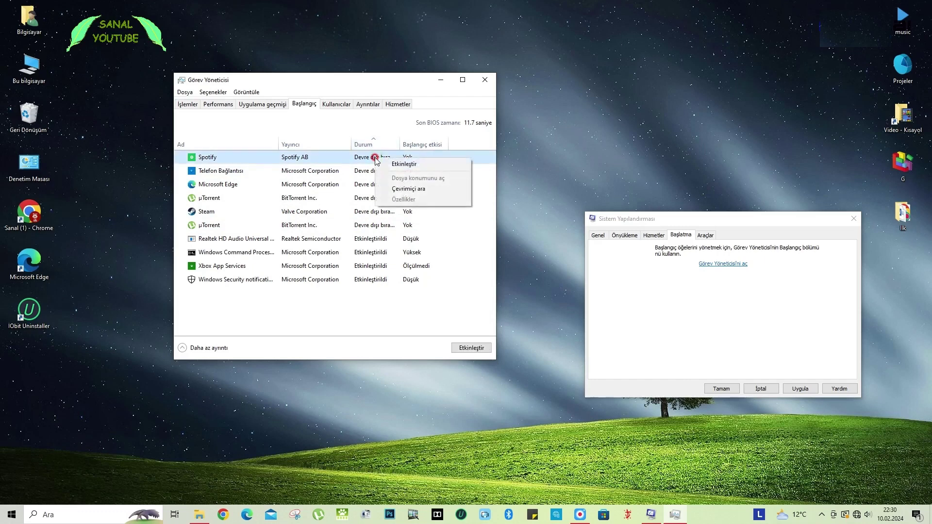
Re-enable Spotify as a startup app.
click(397, 165)
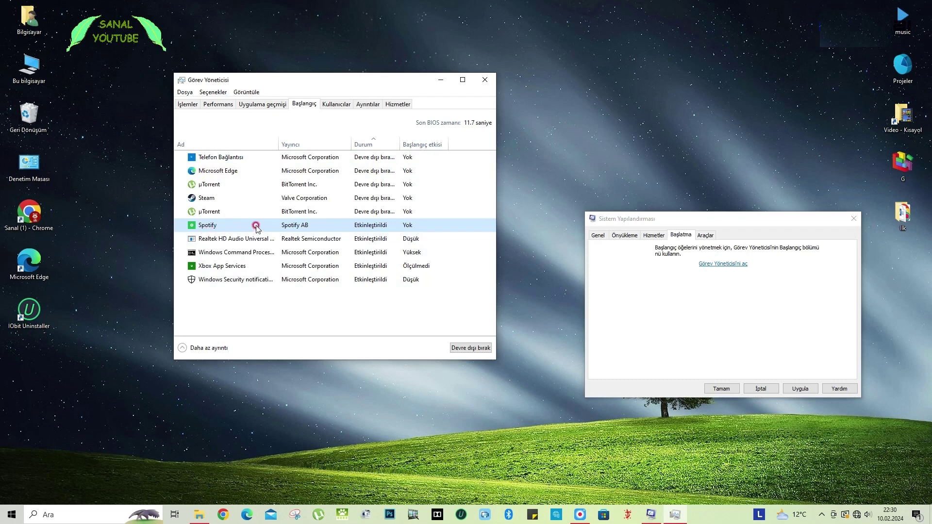
right_click(380, 228)
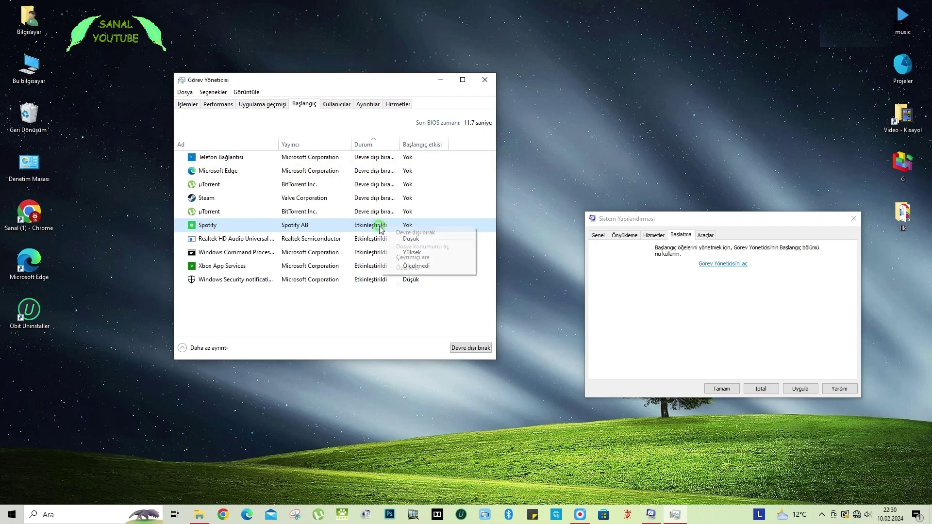
click(396, 234)
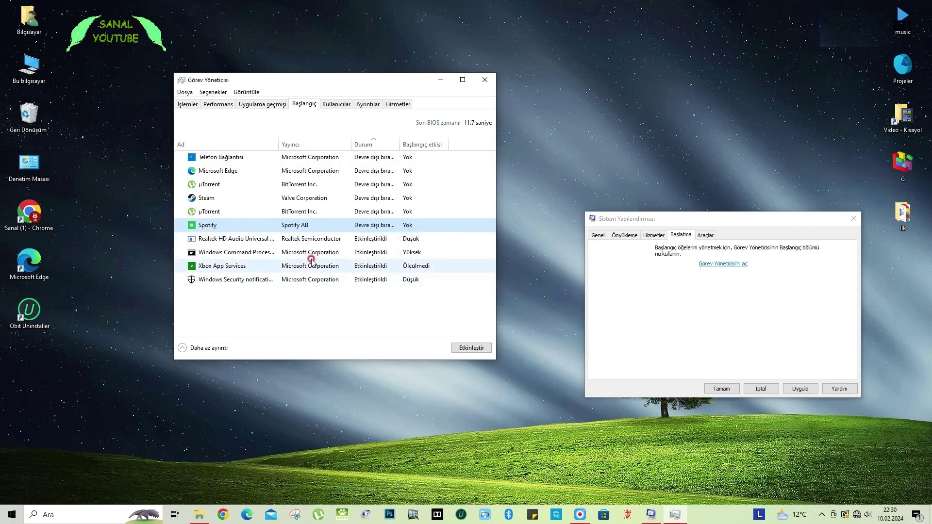
Disable Xbox App Services from launching at startup.
click(225, 242)
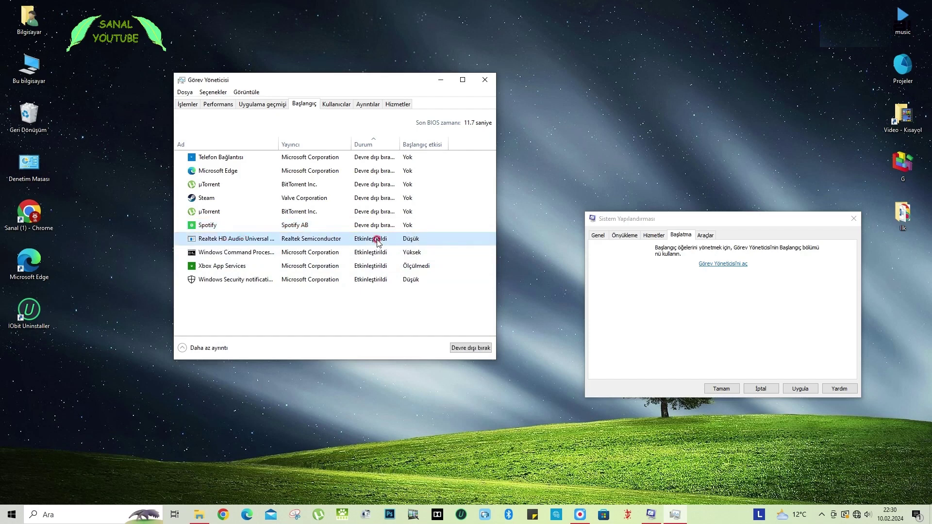
click(229, 253)
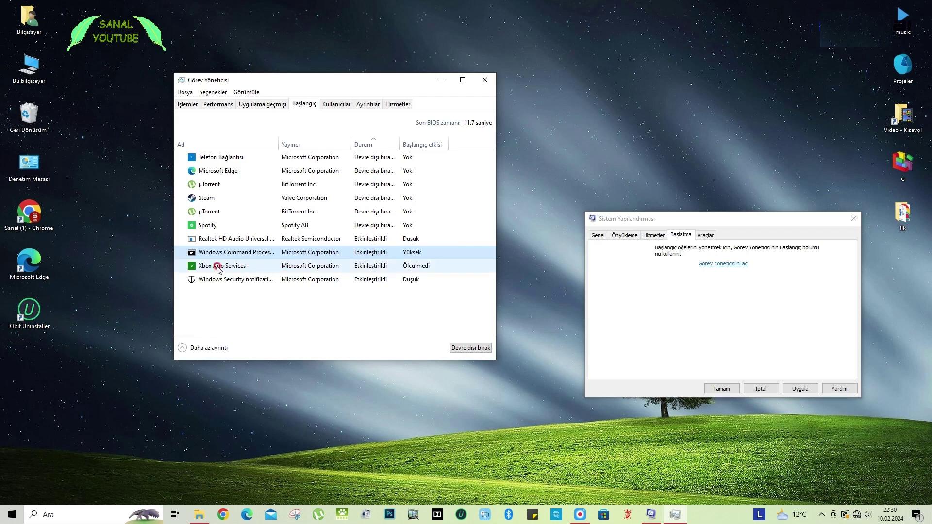
click(233, 266)
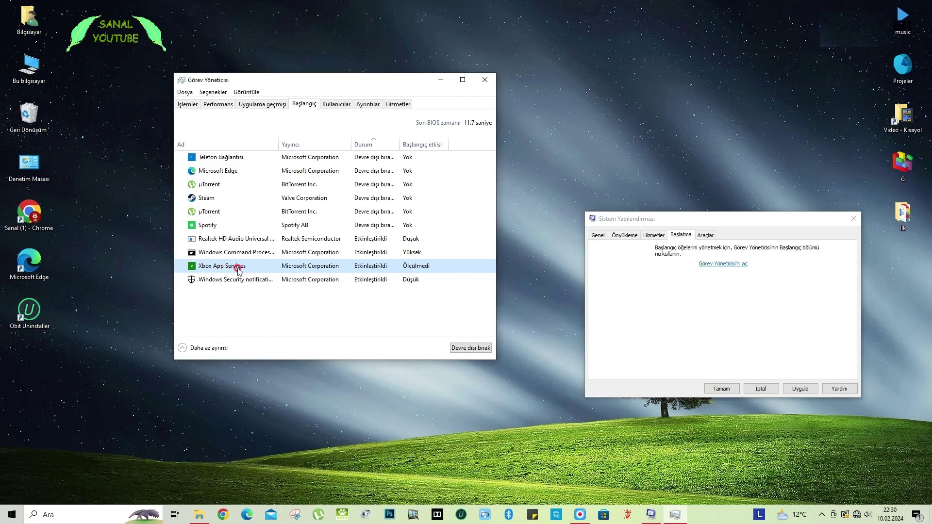
right_click(362, 268)
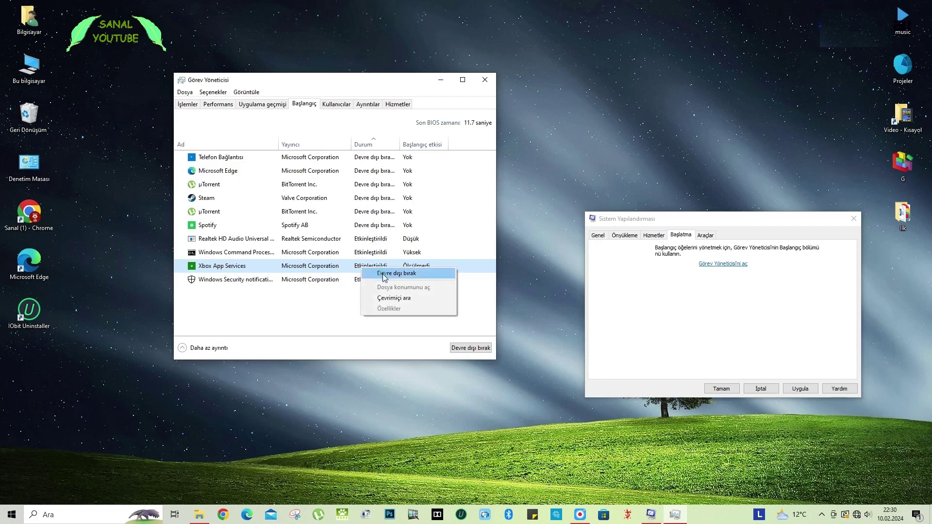
click(382, 273)
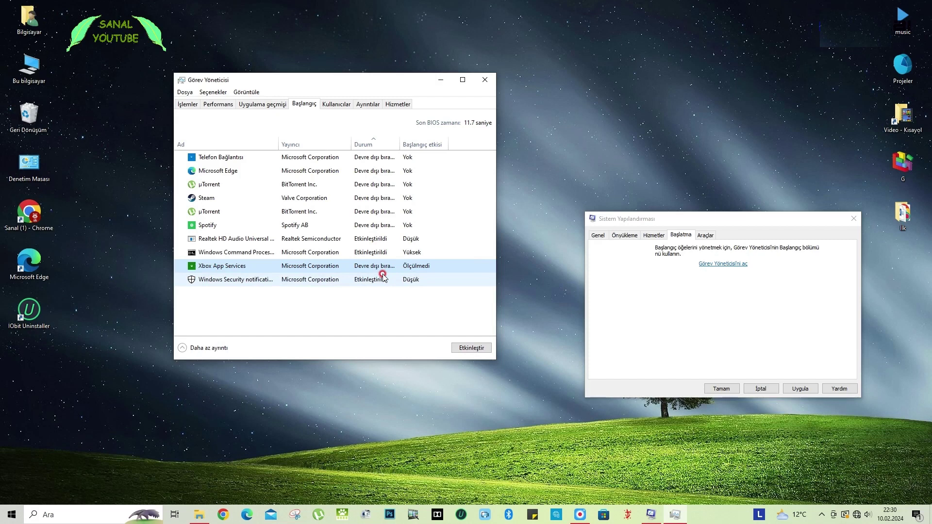
click(232, 286)
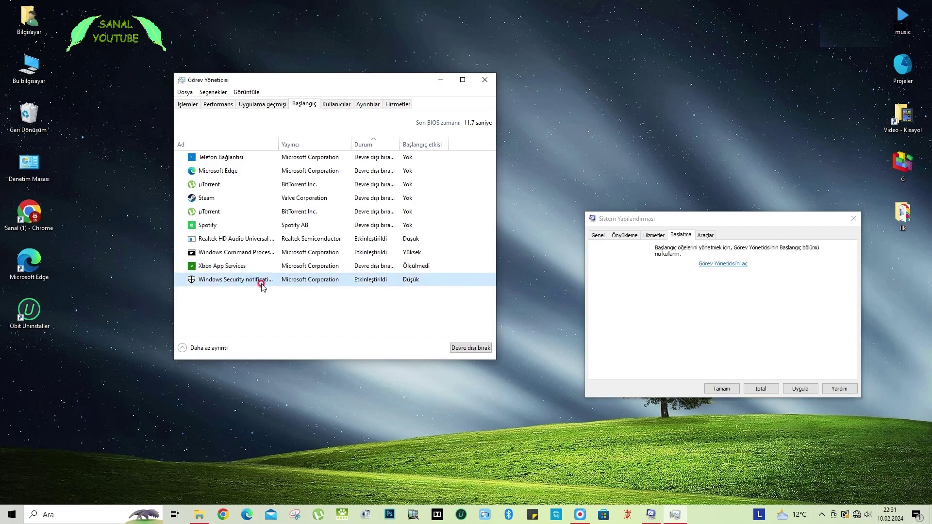
click(373, 145)
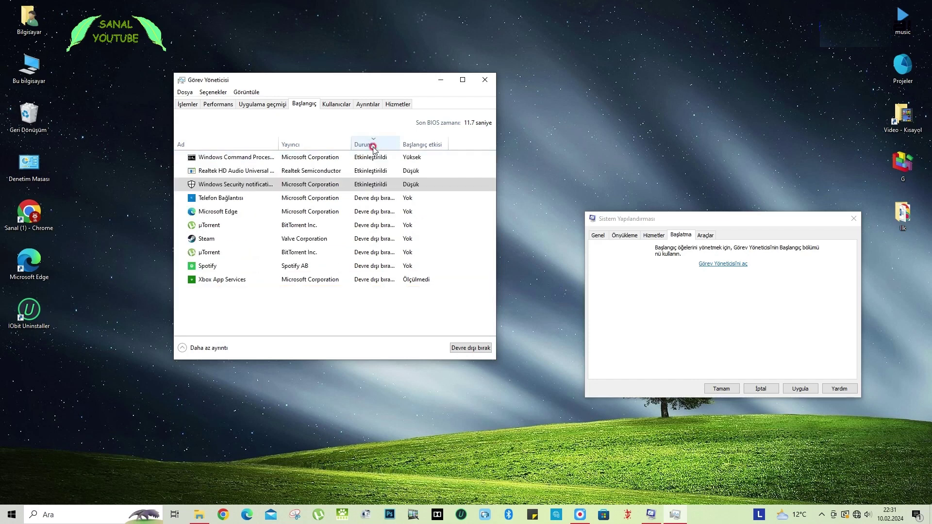
click(360, 186)
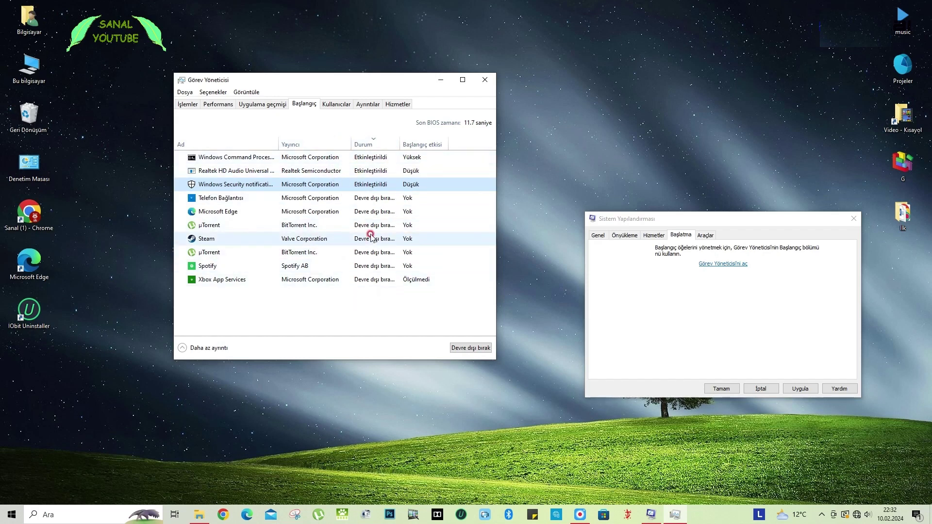
click(484, 79)
click(624, 235)
Apply and confirm the System Configuration changes, then dismiss the restart prompt.
click(805, 389)
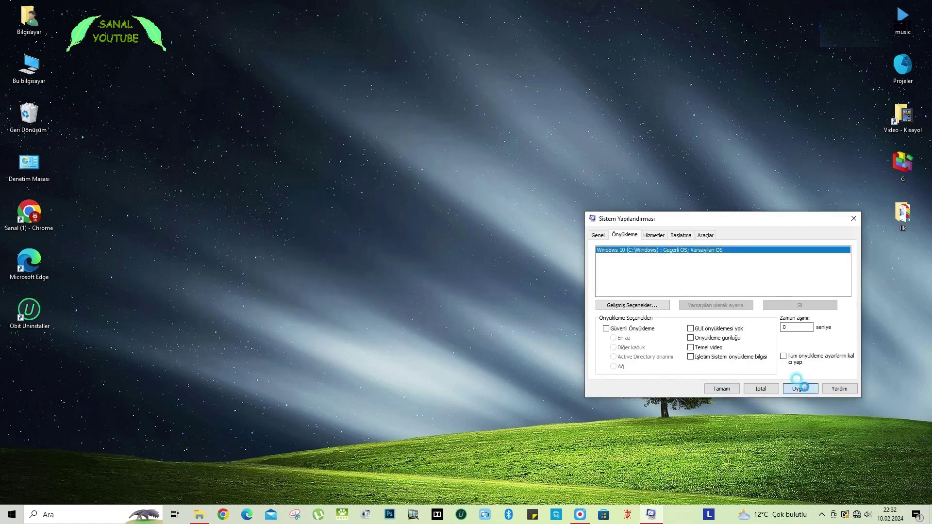
click(736, 388)
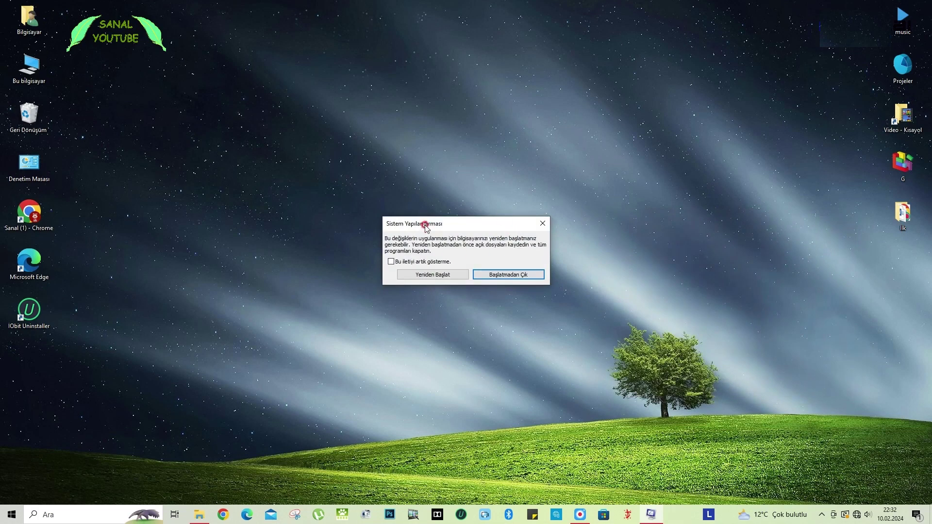
click(444, 273)
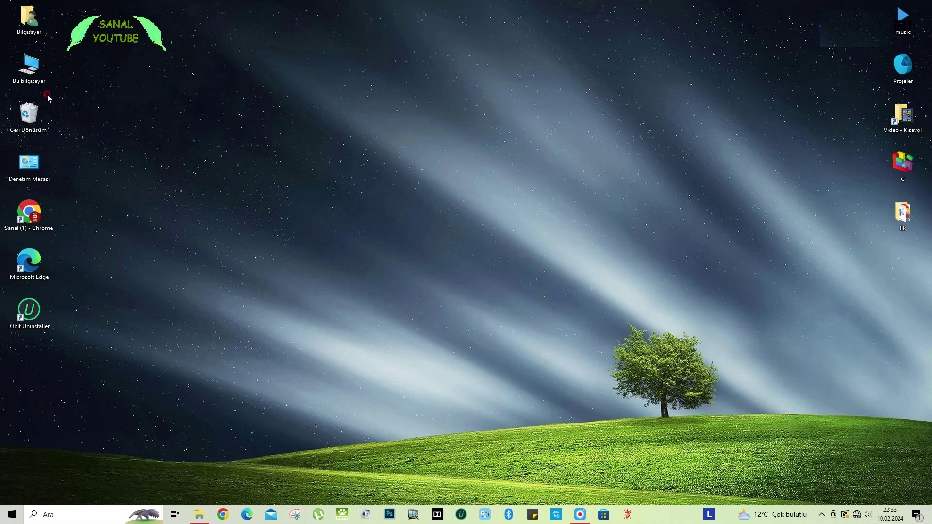
Open the Windows (C:) drive properties (157 GB free of 475 GB) and start Disk Cleanup.
click(31, 78)
double_click(31, 78)
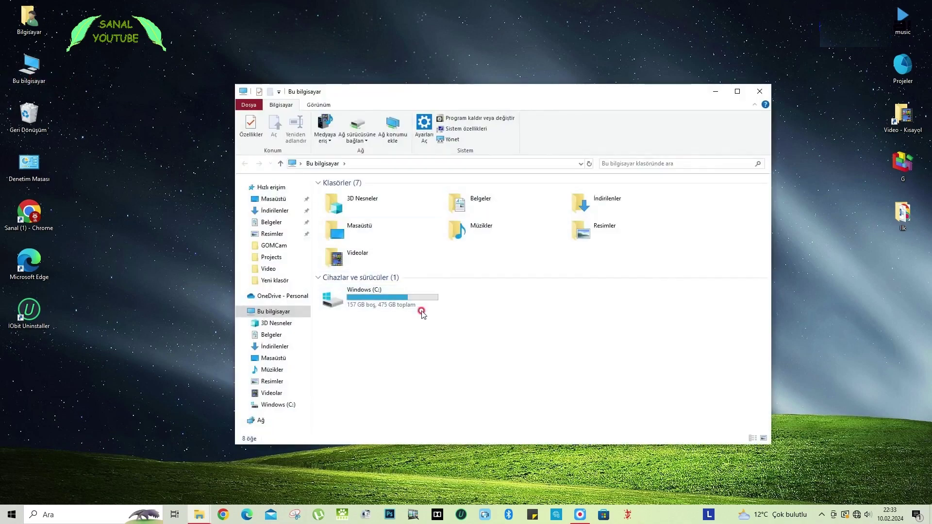
click(371, 307)
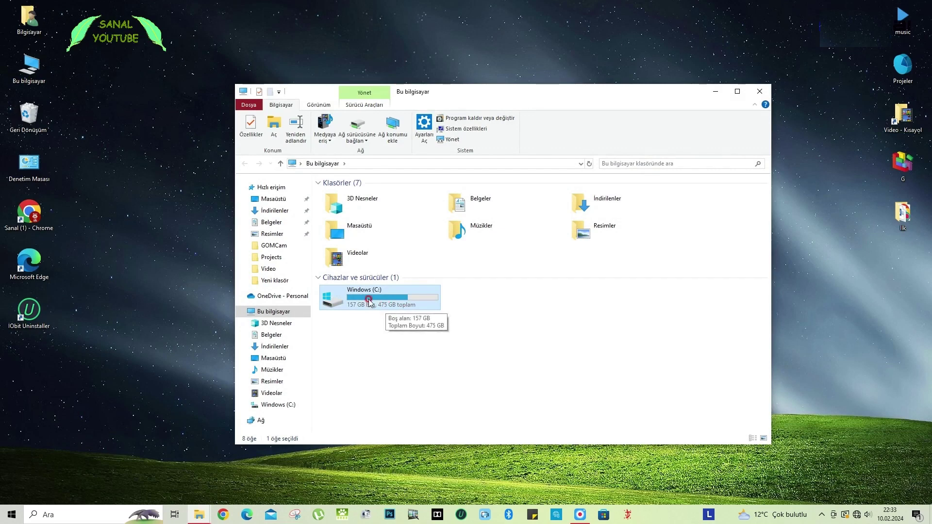
right_click(370, 302)
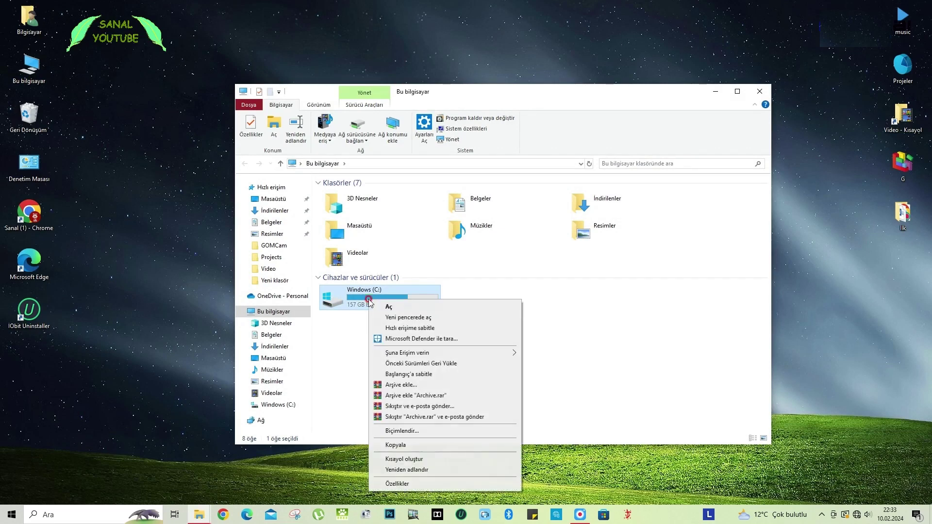
click(416, 483)
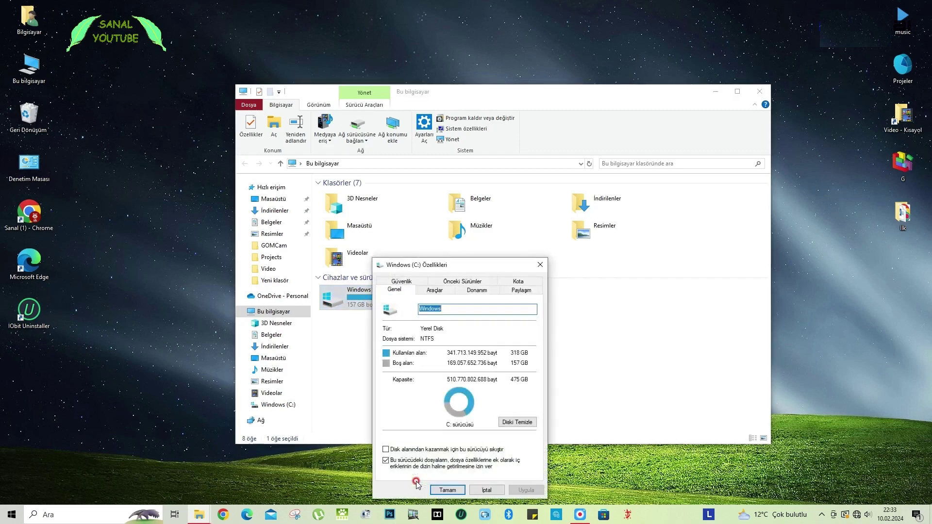
click(760, 94)
drag(444, 263, 437, 131)
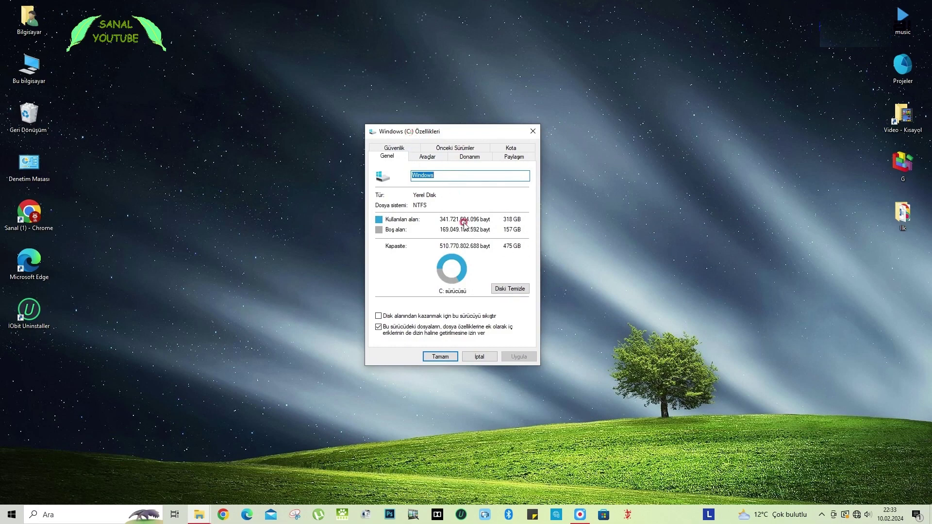
click(509, 289)
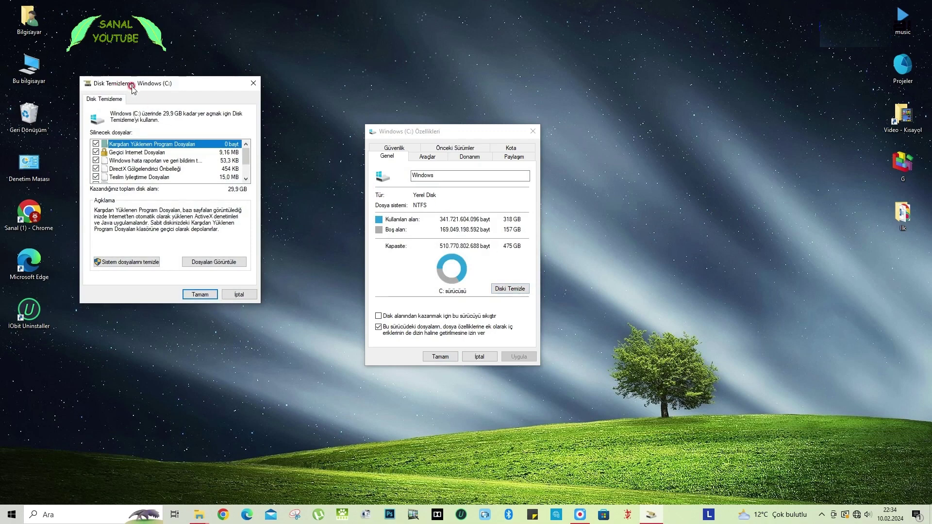
Close the drive properties and rescan Disk Cleanup to include system files.
click(440, 357)
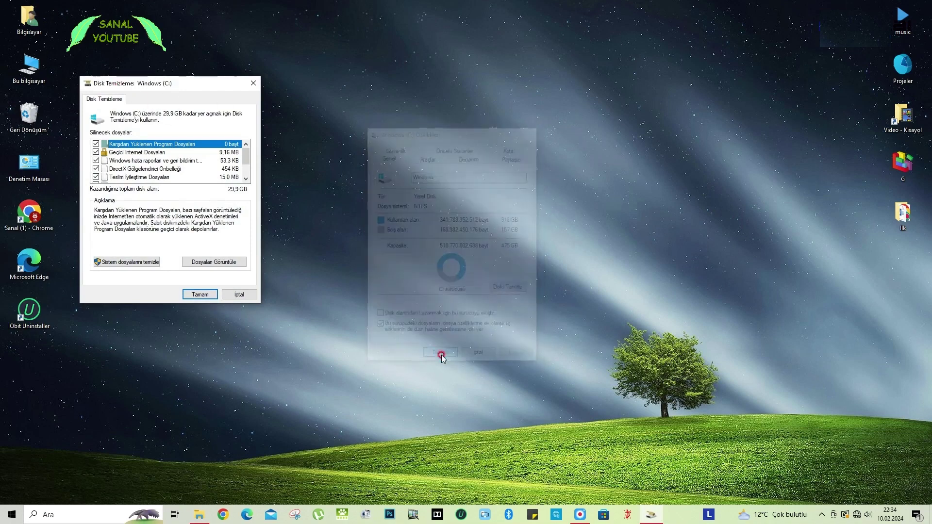
drag(182, 87, 388, 115)
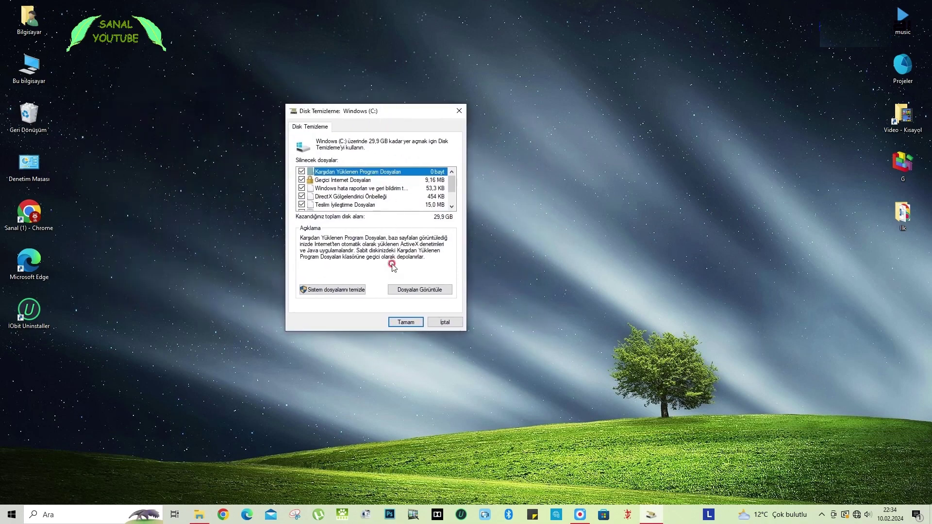
click(349, 291)
click(335, 291)
drag(452, 182, 452, 208)
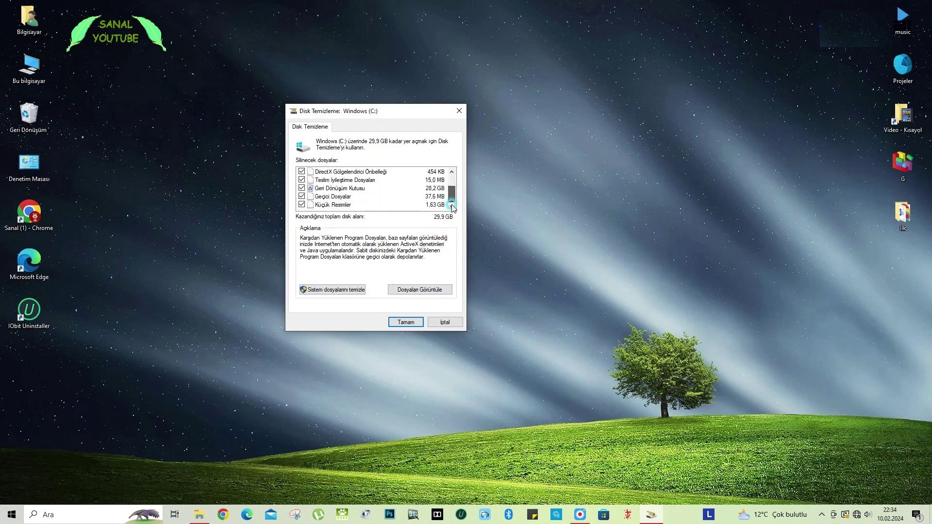
scroll(453, 204, up, 2)
click(334, 291)
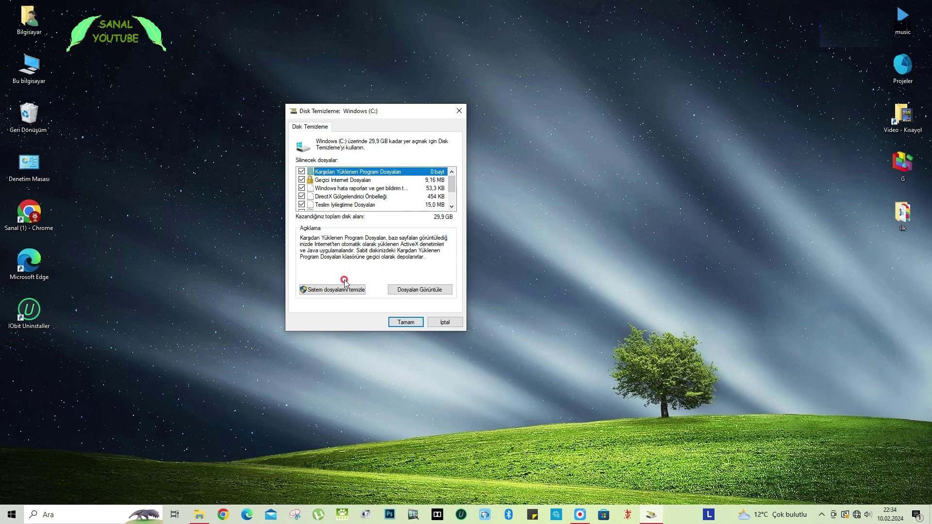
click(342, 290)
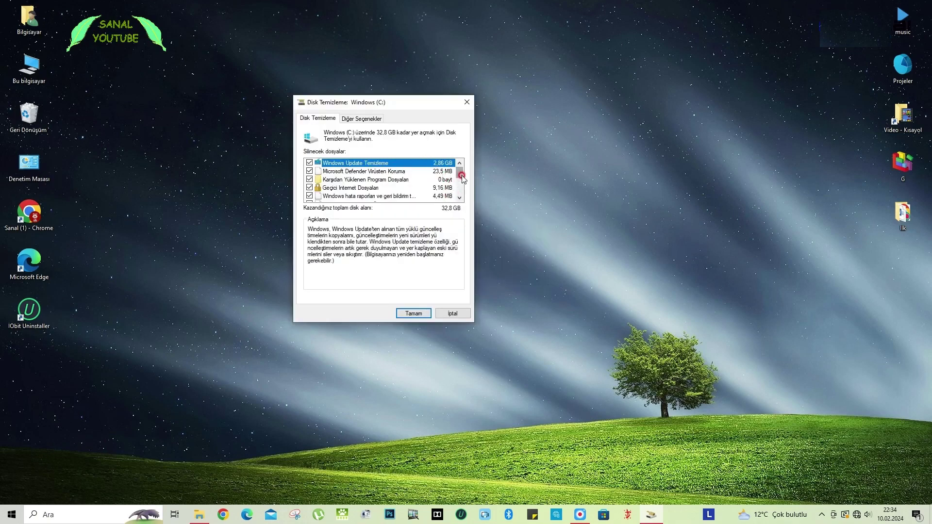
Review the 32,8 GB cleanup list, including Windows Update cleanup, then reopen Bu bilgisayar.
drag(460, 174, 461, 194)
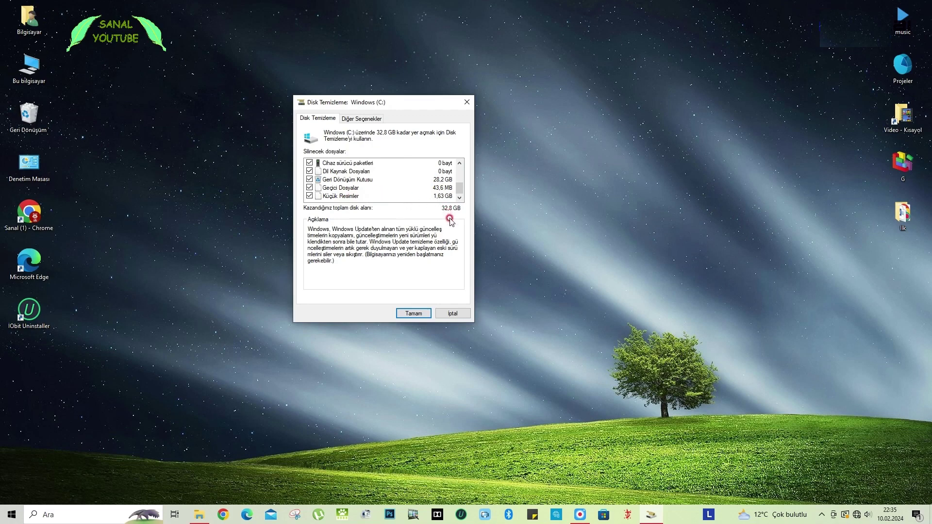
scroll(374, 196, up, 3)
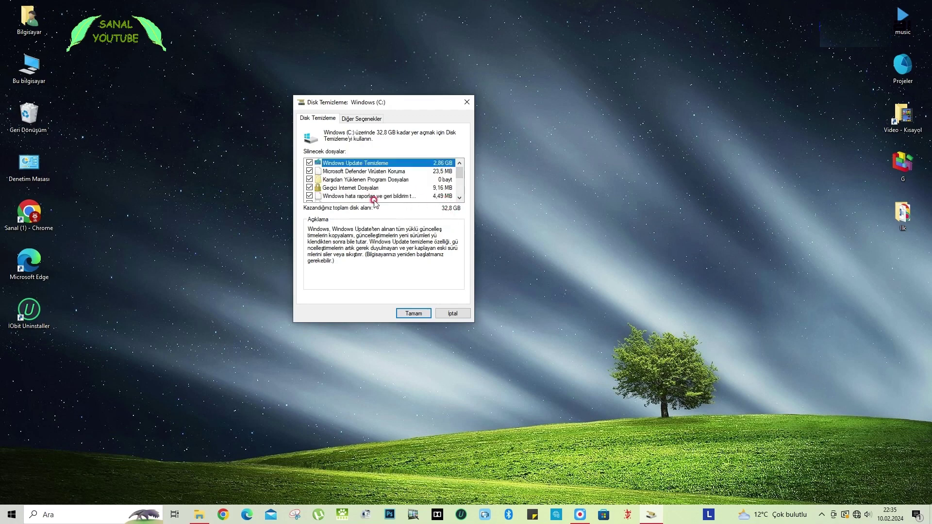
double_click(459, 198)
double_click(459, 198)
double_click(459, 198)
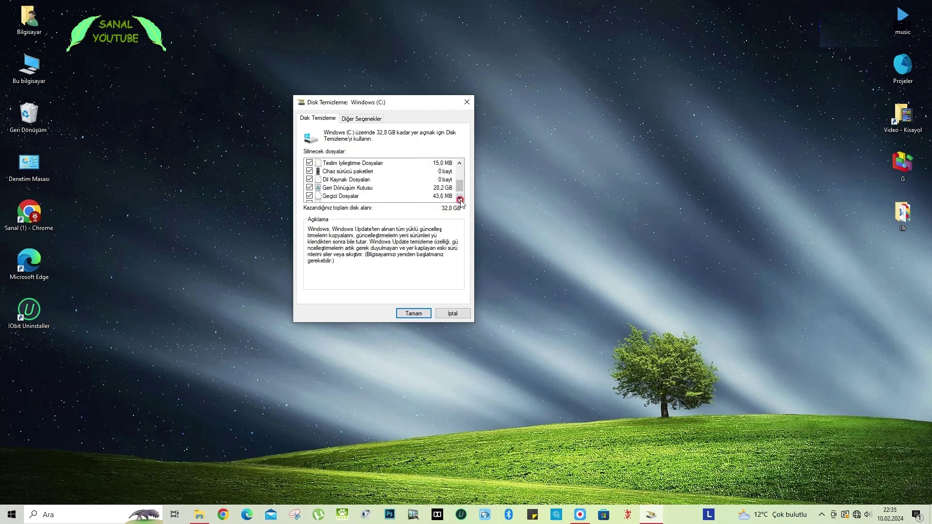
click(459, 198)
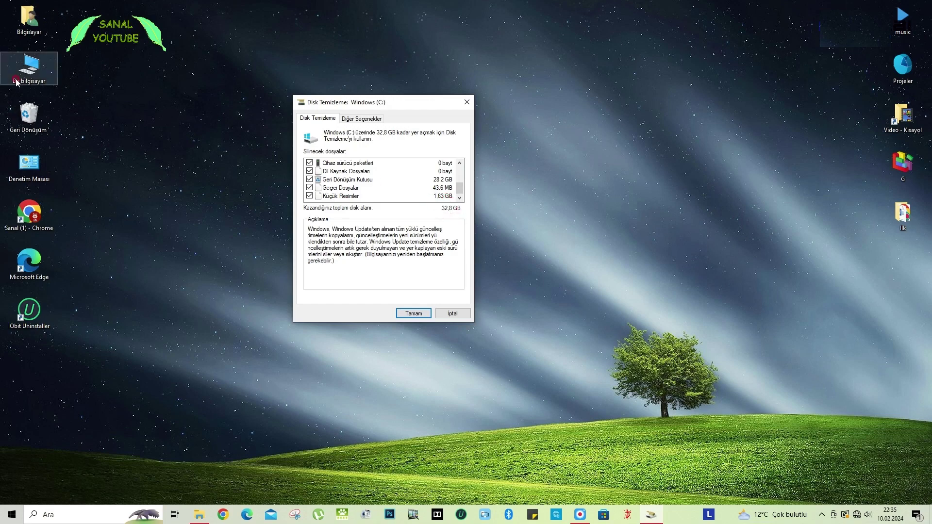
double_click(29, 67)
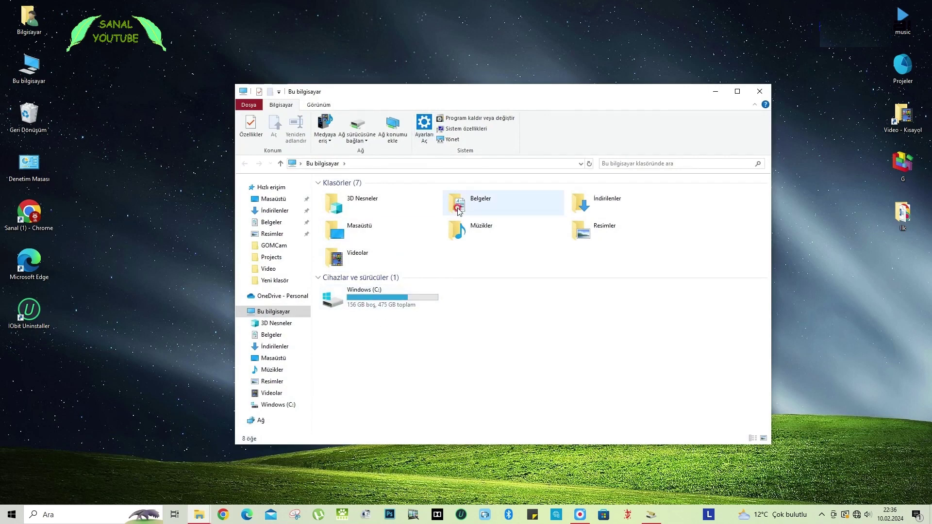
Close Bu bilgisayar and delete the checked Disk Cleanup files, confirming permanent deletion.
click(759, 91)
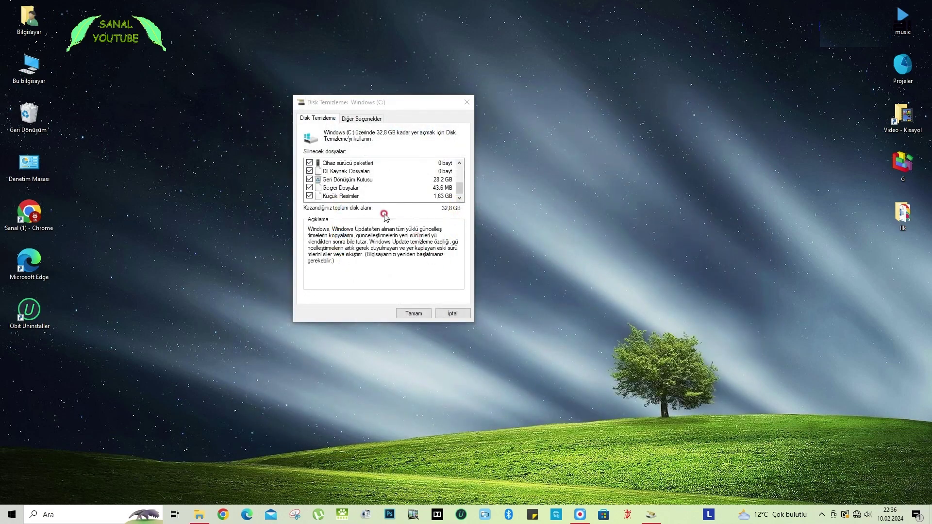
scroll(444, 177, up, 3)
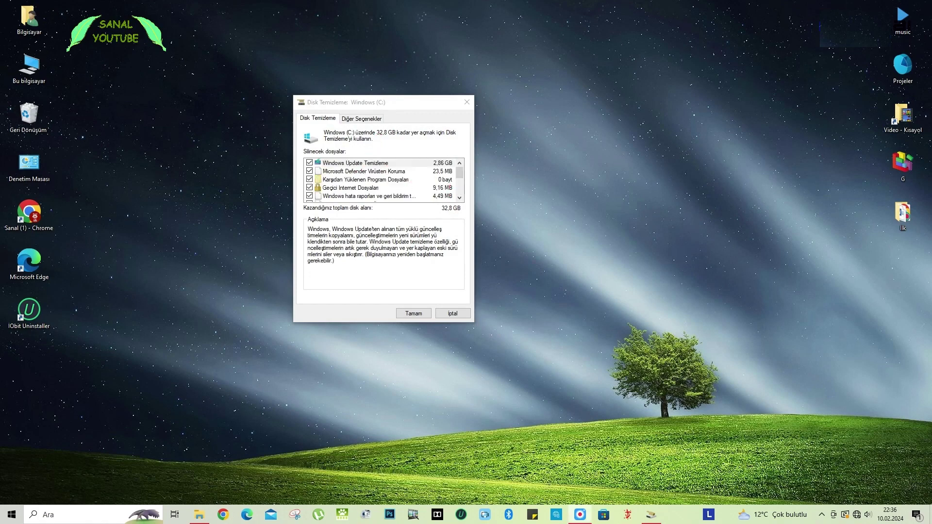
click(414, 313)
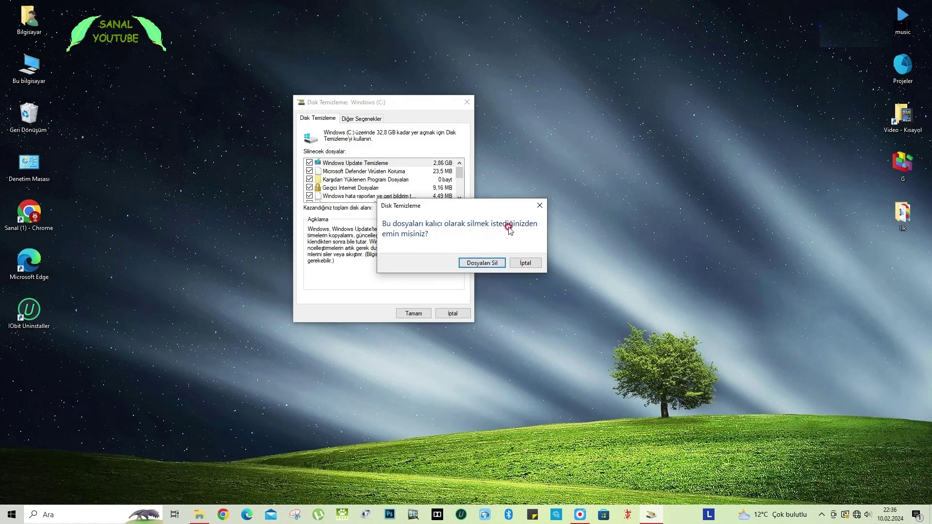
click(482, 262)
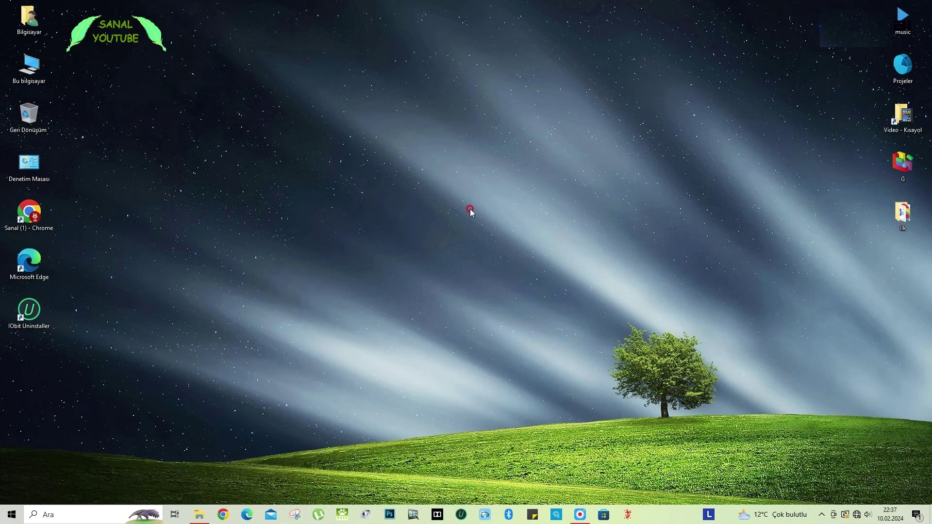
Check that drive C: now has 185 GB free, close the window, and refresh the desktop.
double_click(34, 82)
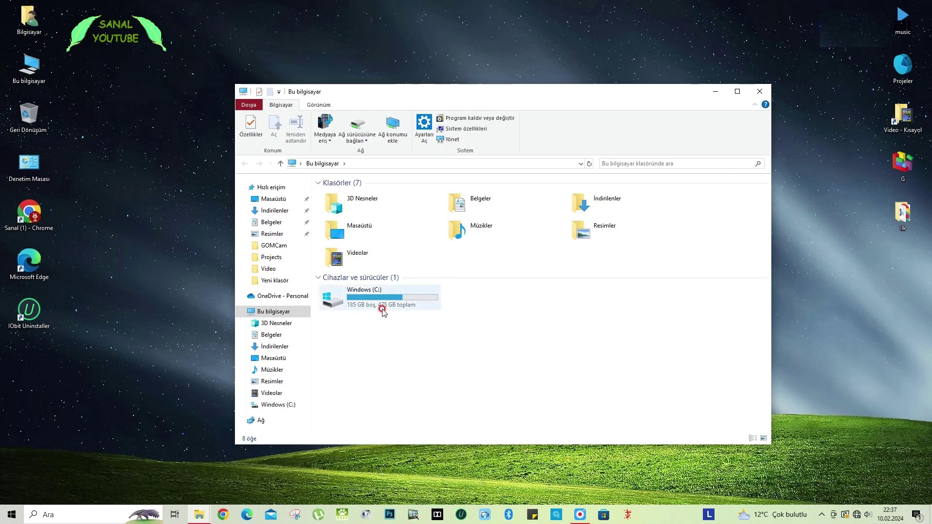
key(alt+F4)
right_click(410, 183)
click(450, 212)
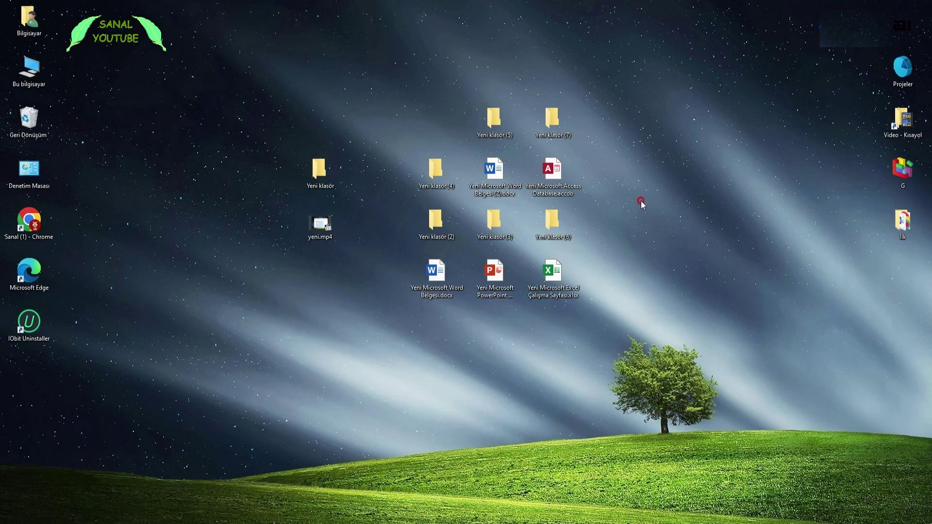
Create a new desktop folder, keeping the default name Yeni klasör (8).
right_click(601, 268)
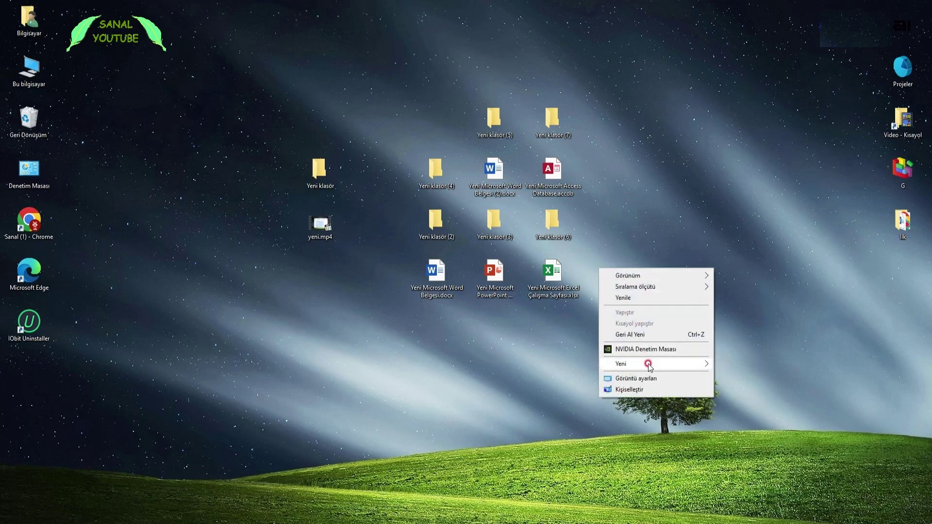
mouse_move(643, 363)
click(728, 362)
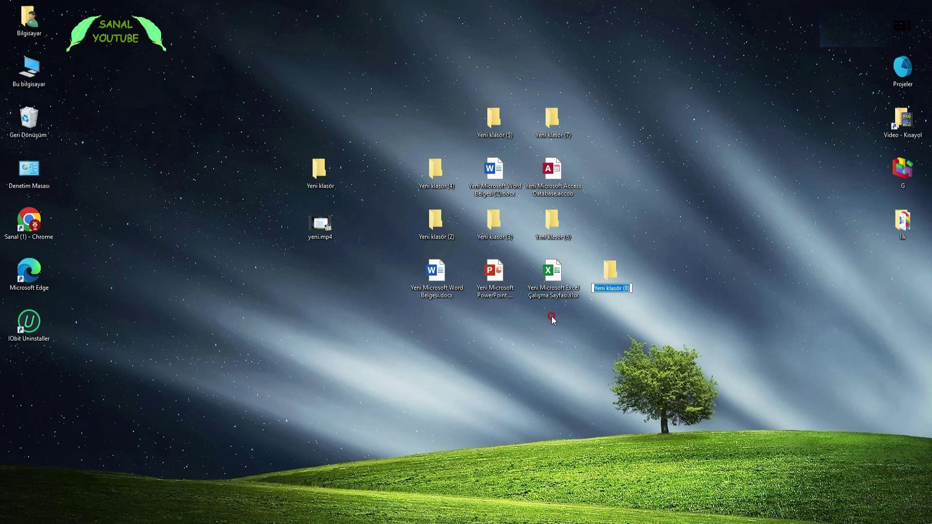
click(558, 357)
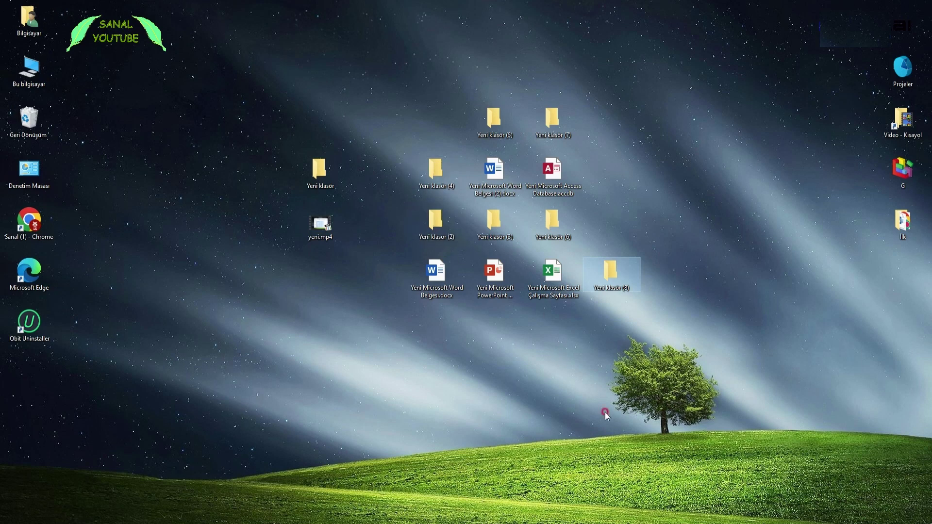
click(530, 371)
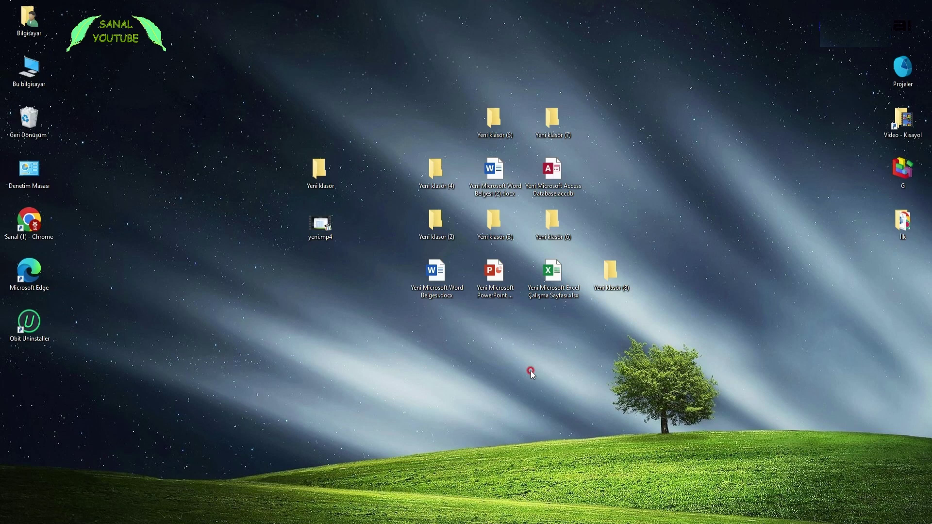
Add a new Word document, Excel workbook and text document to the desktop.
right_click(489, 356)
mouse_move(564, 451)
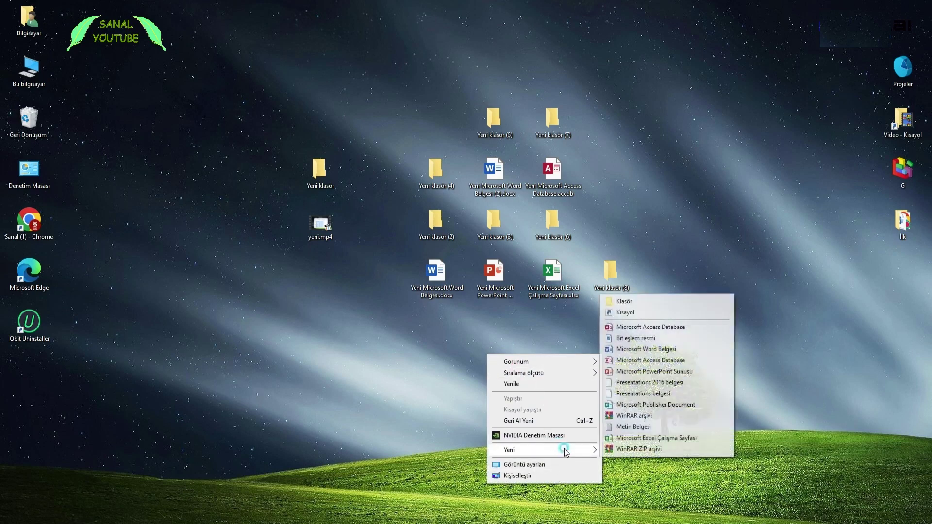
click(631, 350)
right_click(550, 341)
mouse_move(596, 435)
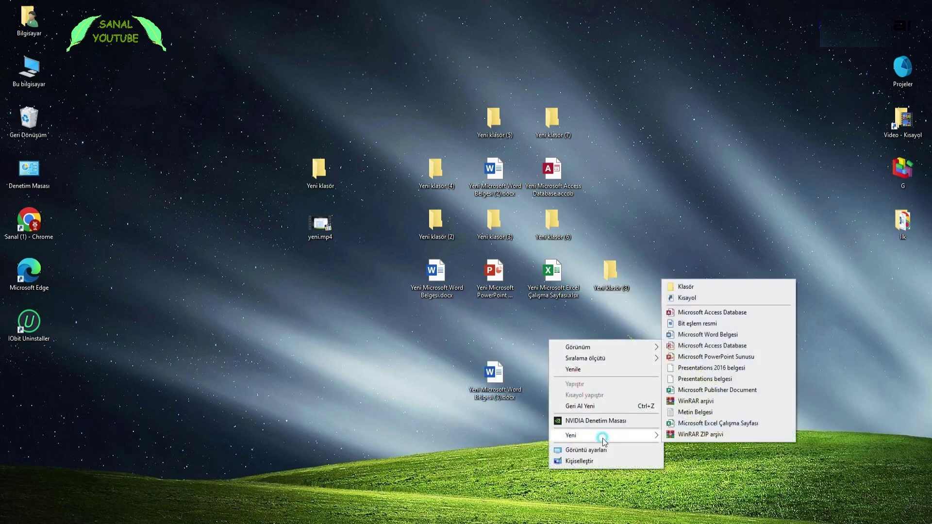
click(676, 424)
right_click(562, 338)
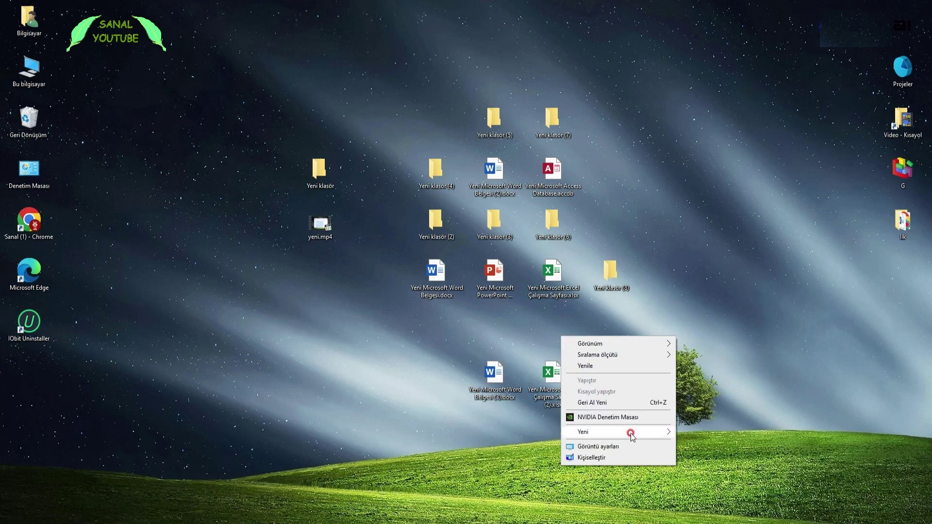
mouse_move(628, 432)
click(690, 410)
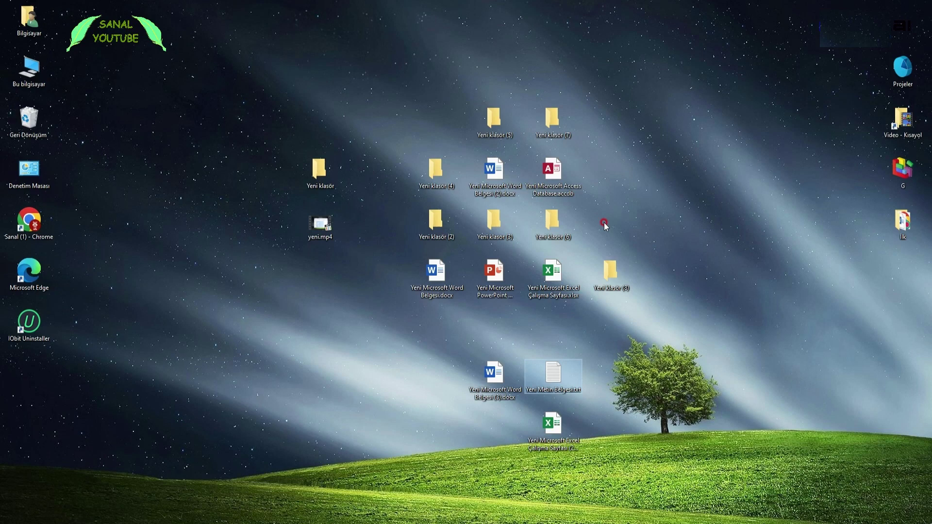
right_click(630, 72)
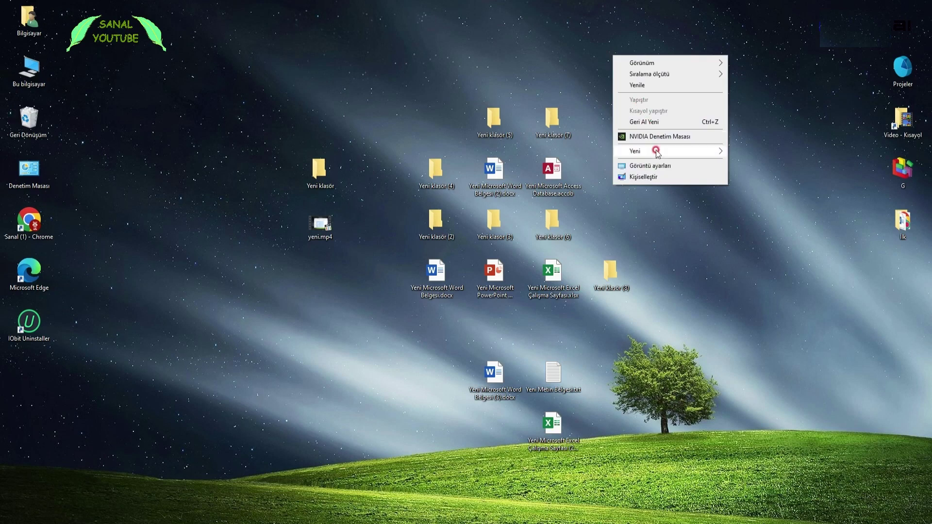
Create a new desktop folder named programlar.
mouse_move(657, 150)
click(747, 152)
text(p)
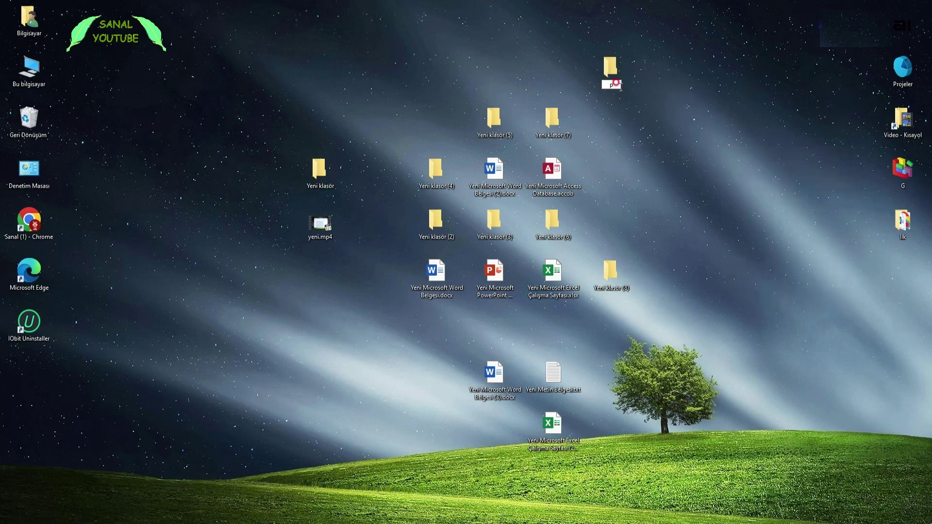
text(rogramlar)
click(610, 124)
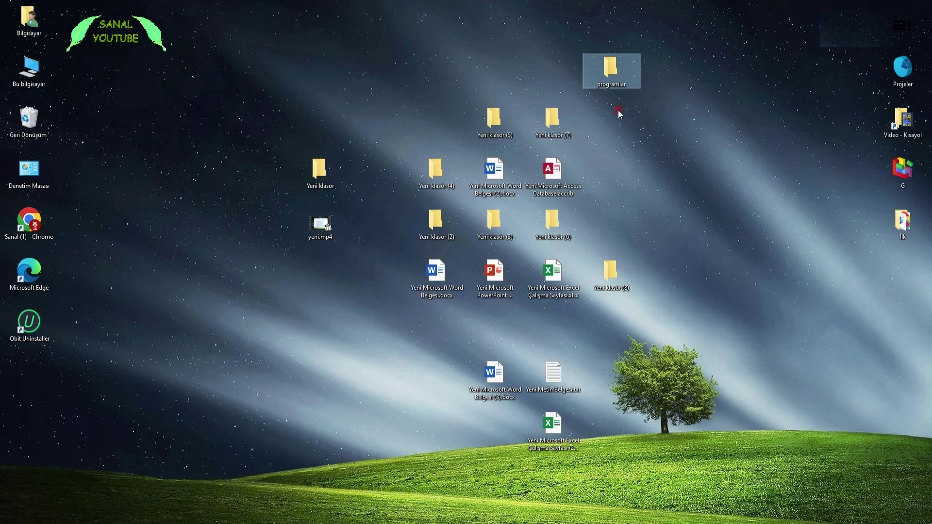
Give the programlar folder the green arrow icon through its Customize properties.
right_click(608, 79)
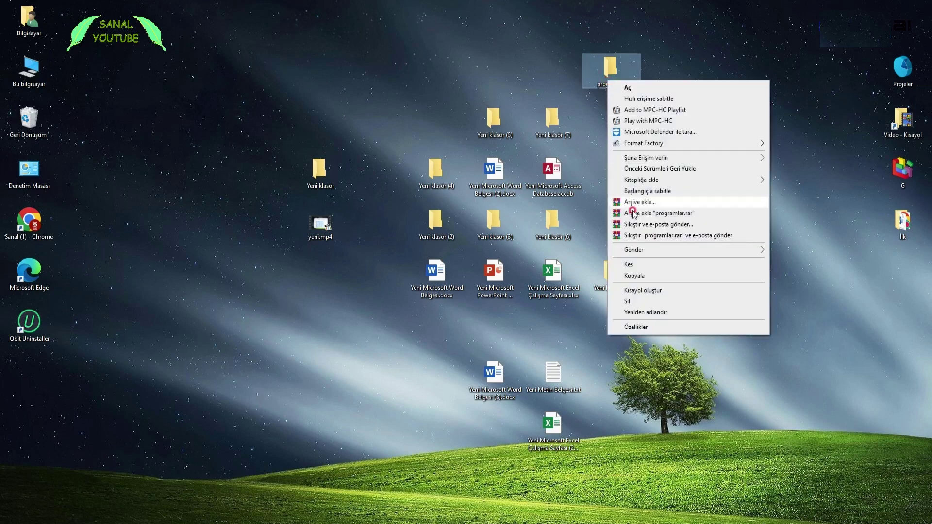
click(645, 326)
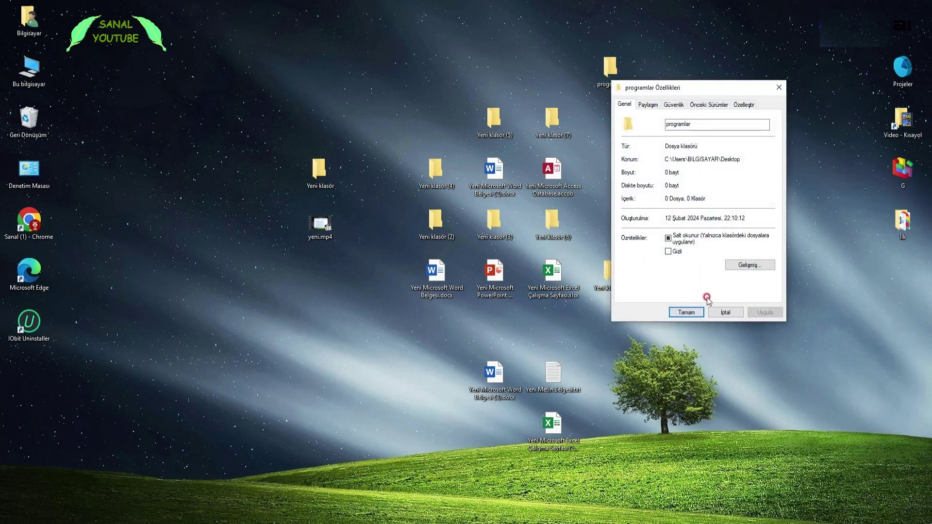
click(744, 104)
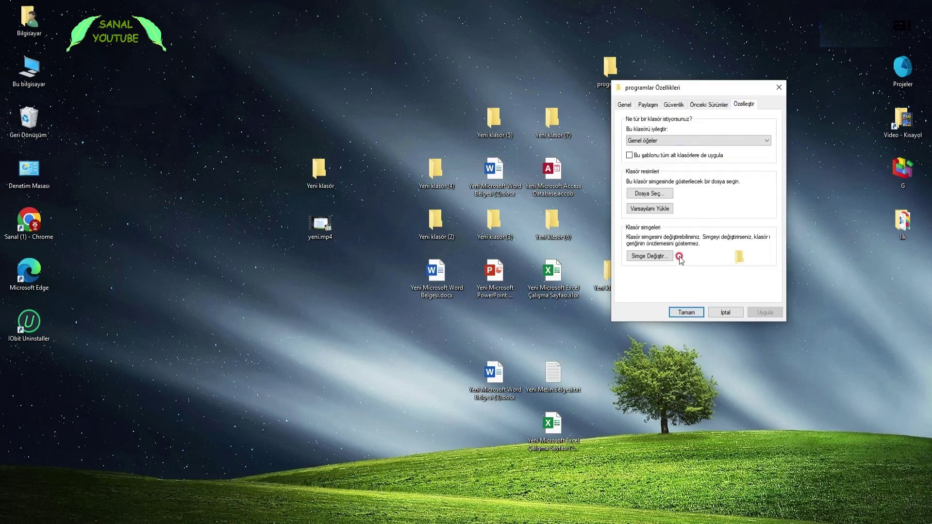
click(651, 256)
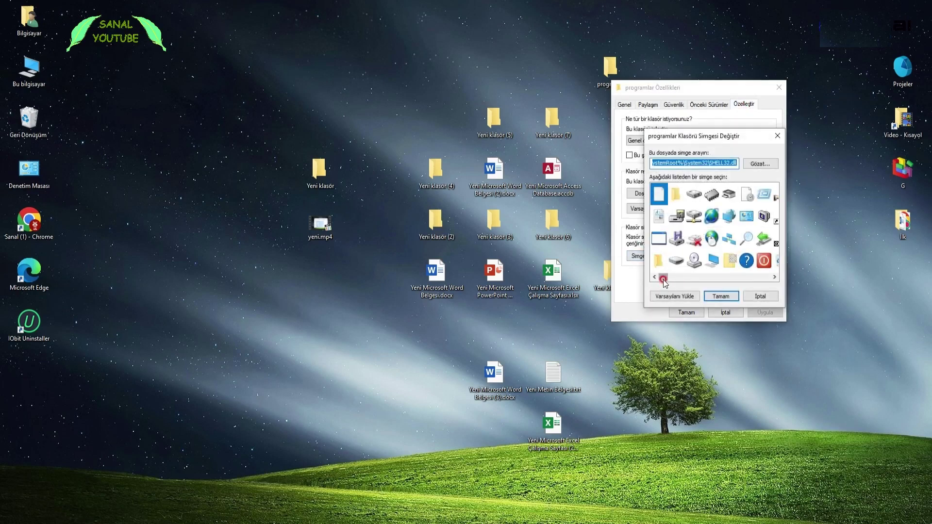
drag(663, 282, 709, 283)
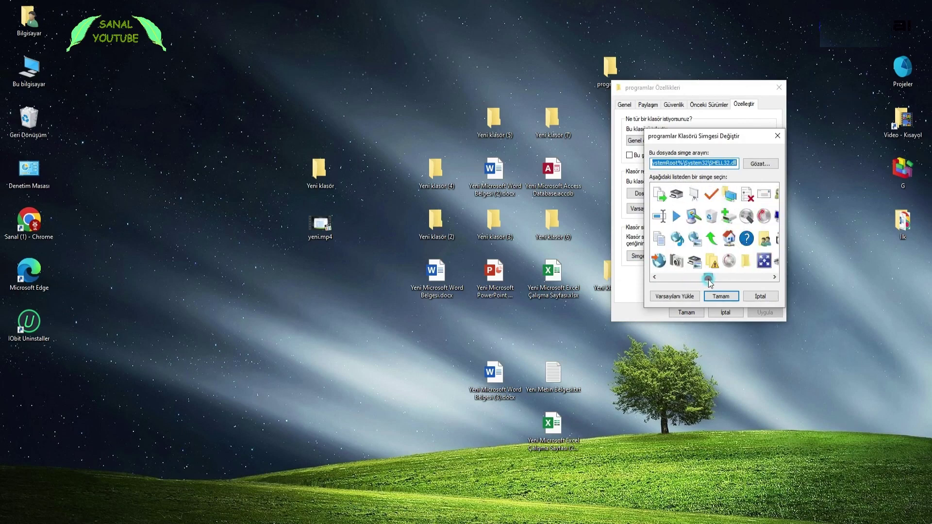
click(711, 237)
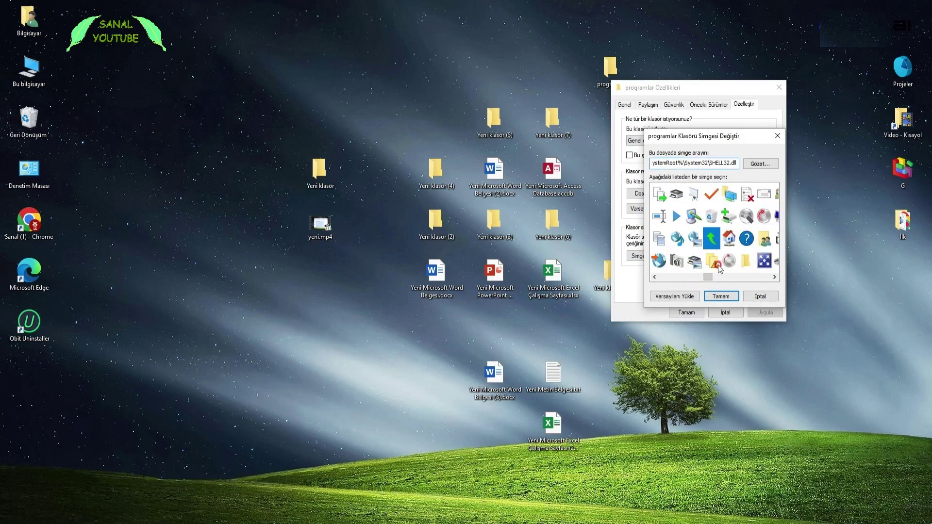
click(721, 297)
click(765, 312)
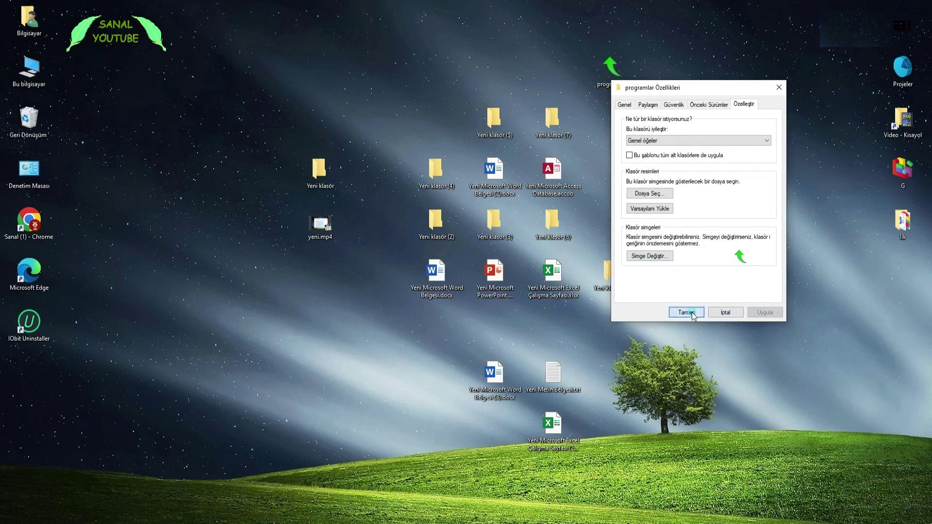
click(685, 312)
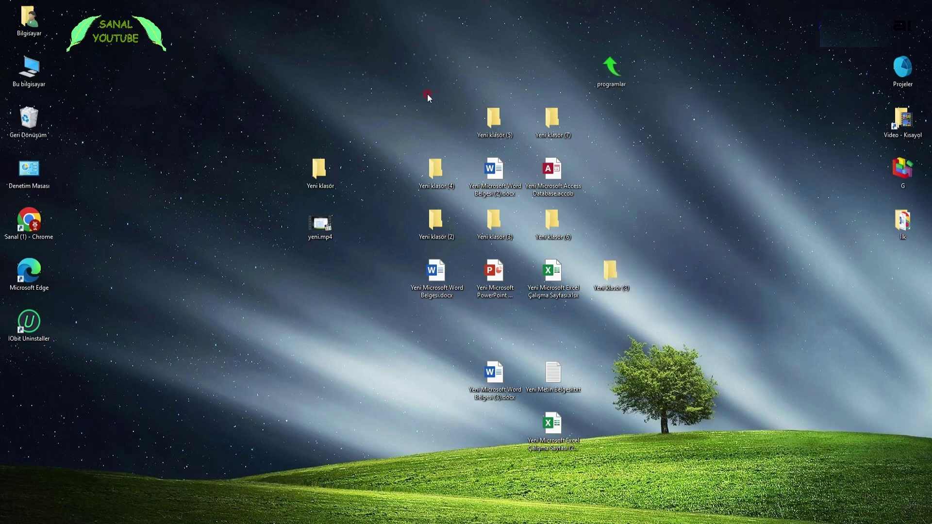
Select the fifteen new desktop items and drag them into the programlar folder.
drag(420, 93, 612, 433)
drag(557, 129, 497, 78)
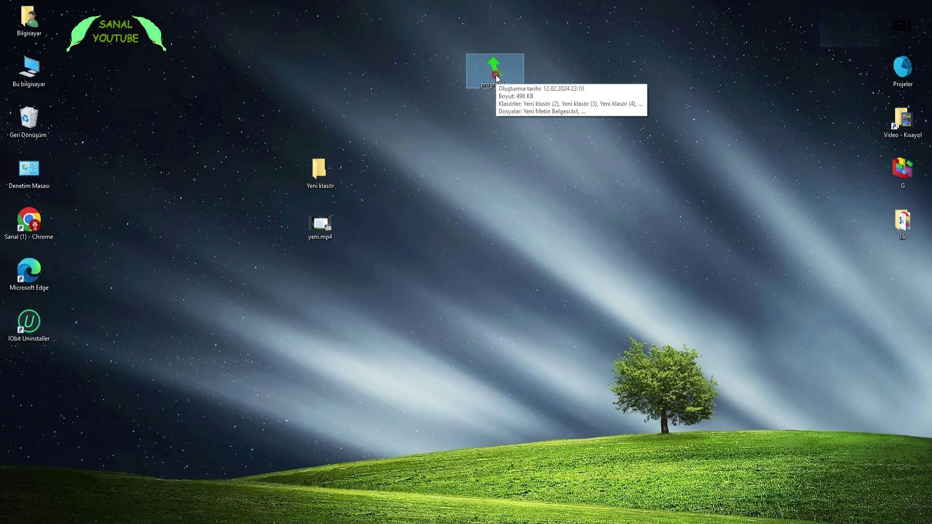
click(516, 112)
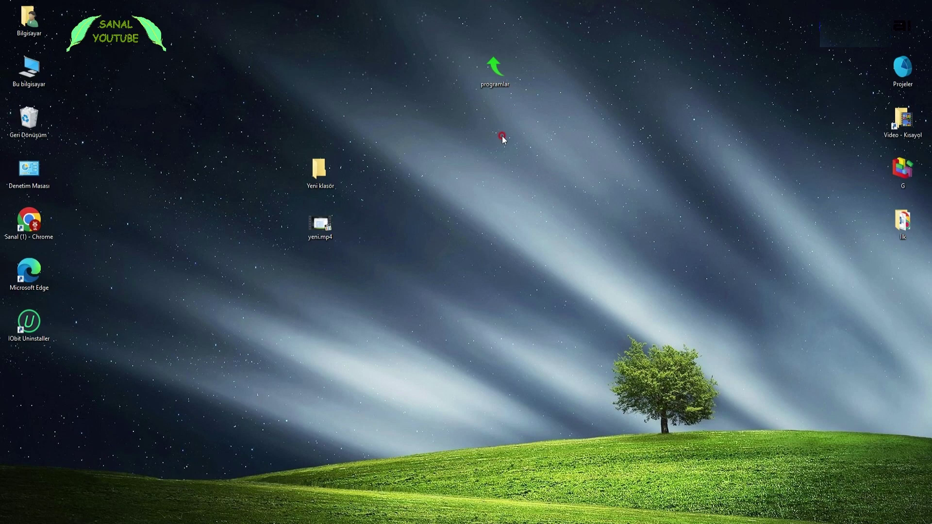
Move the fifteen items from programlar back out onto the desktop.
double_click(494, 68)
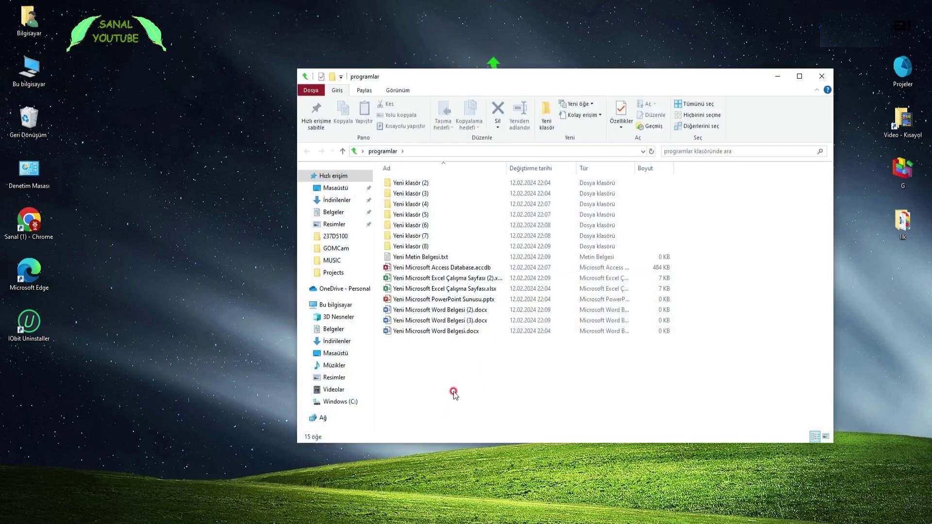
drag(505, 89, 581, 90)
drag(491, 354, 546, 165)
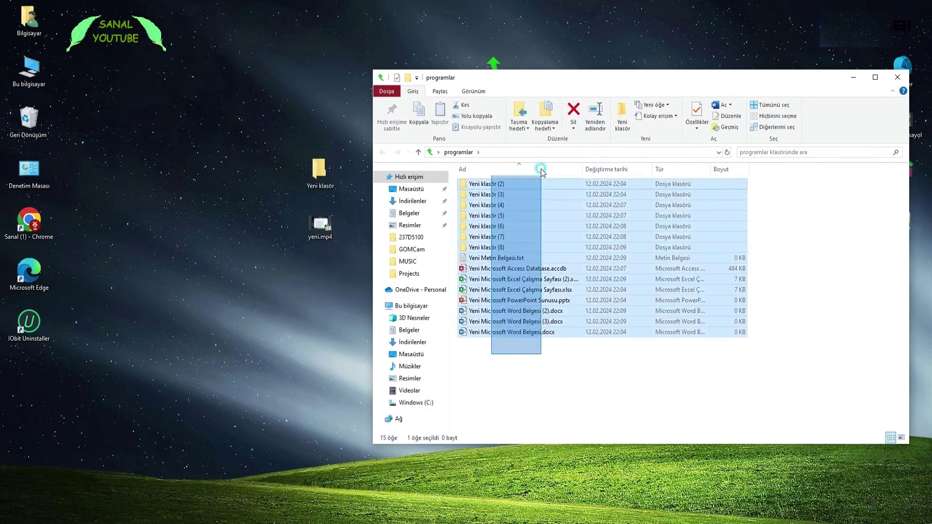
drag(502, 204, 339, 297)
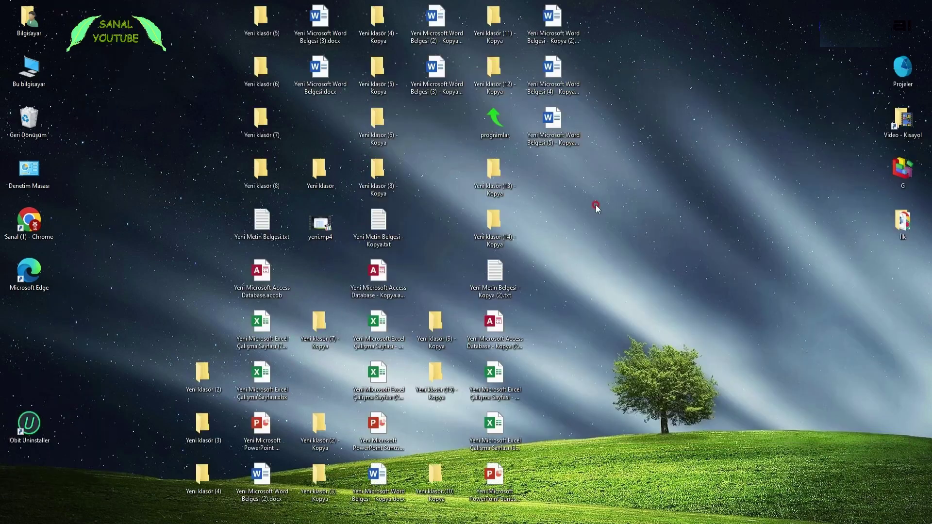
Move all 46 desktop items except yeni.mp4 into the programlar folder.
drag(636, 1, 177, 495)
ctrl+click(320, 224)
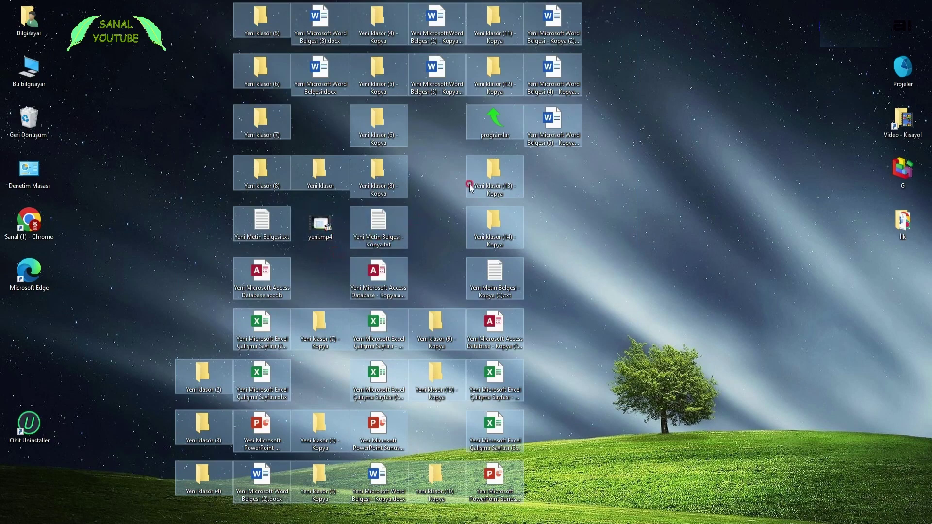
ctrl+click(495, 134)
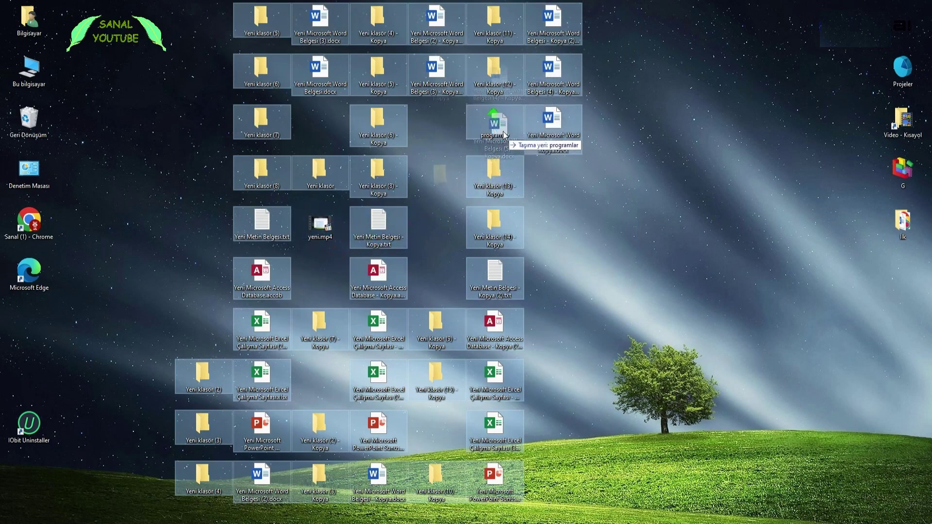
key(Delete)
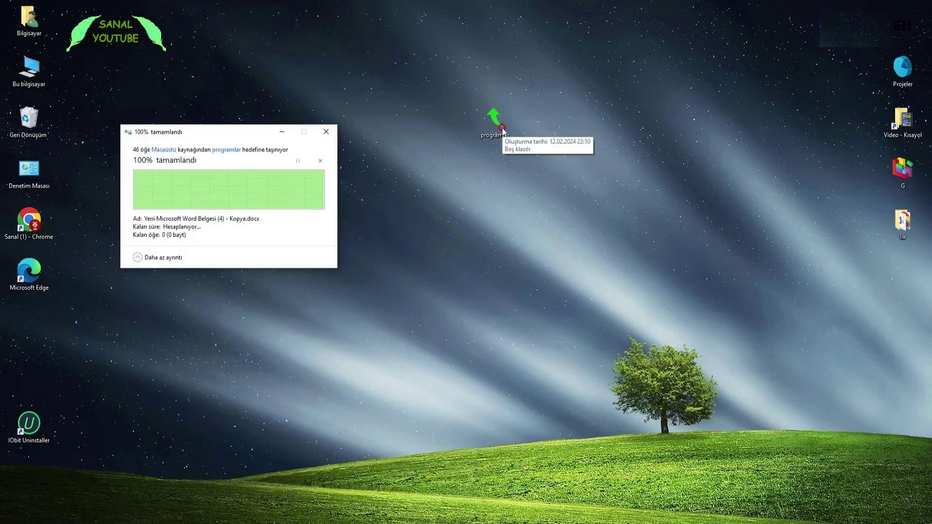
click(485, 130)
Place the programlar folder just above yeni.mp4 and deselect it.
drag(485, 130, 323, 185)
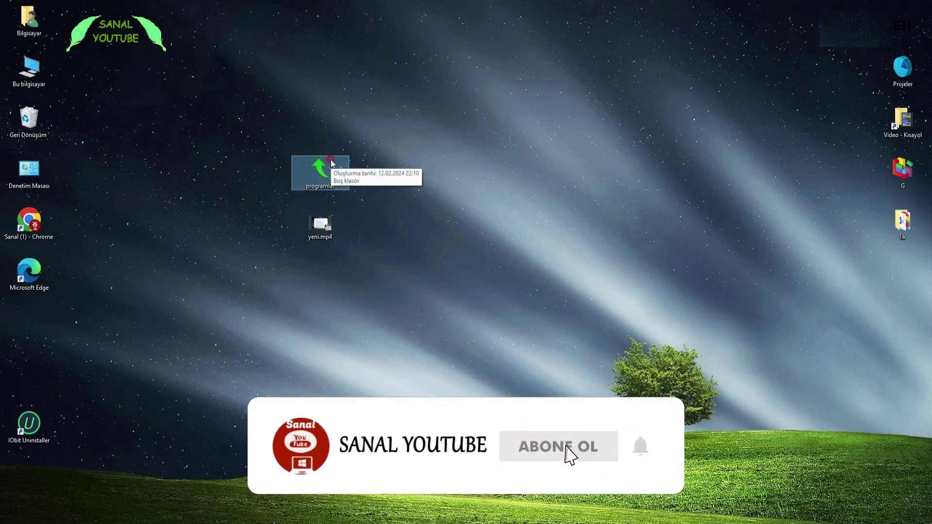
click(436, 228)
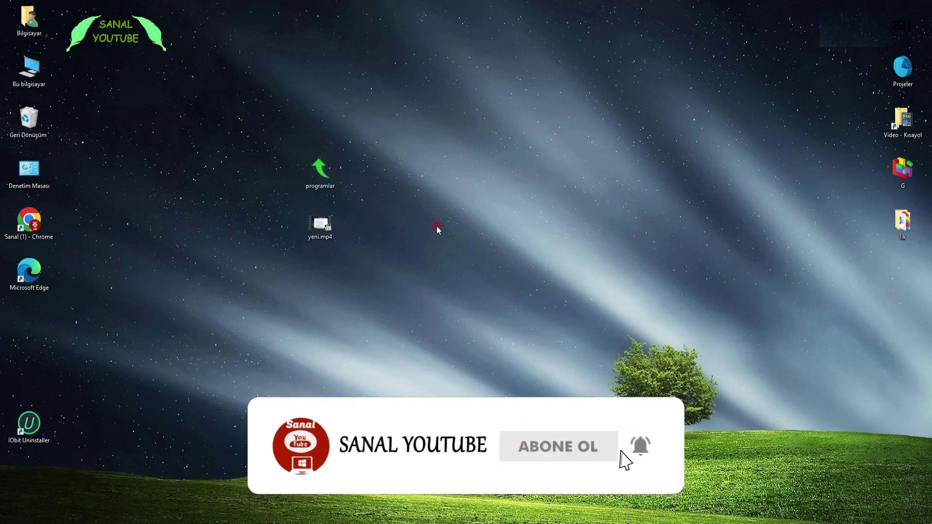